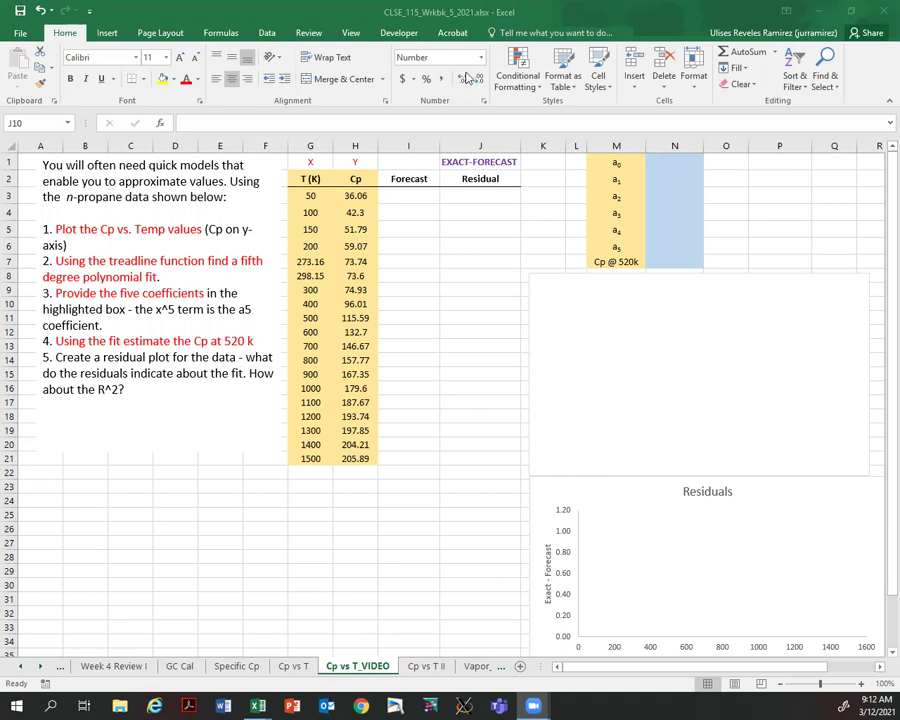
Step: Make the X and Y labels above the temperature and Cp columns (G1:H1) bold
{"action": "left_click", "coordinate": [307, 163]}
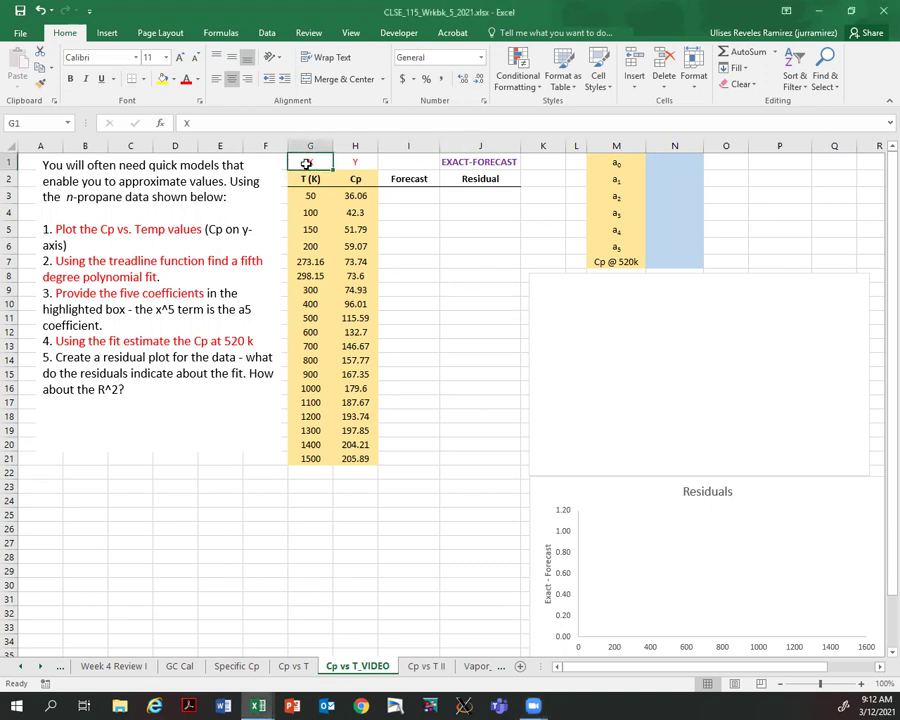
{"action": "left_click", "coordinate": [353, 165]}
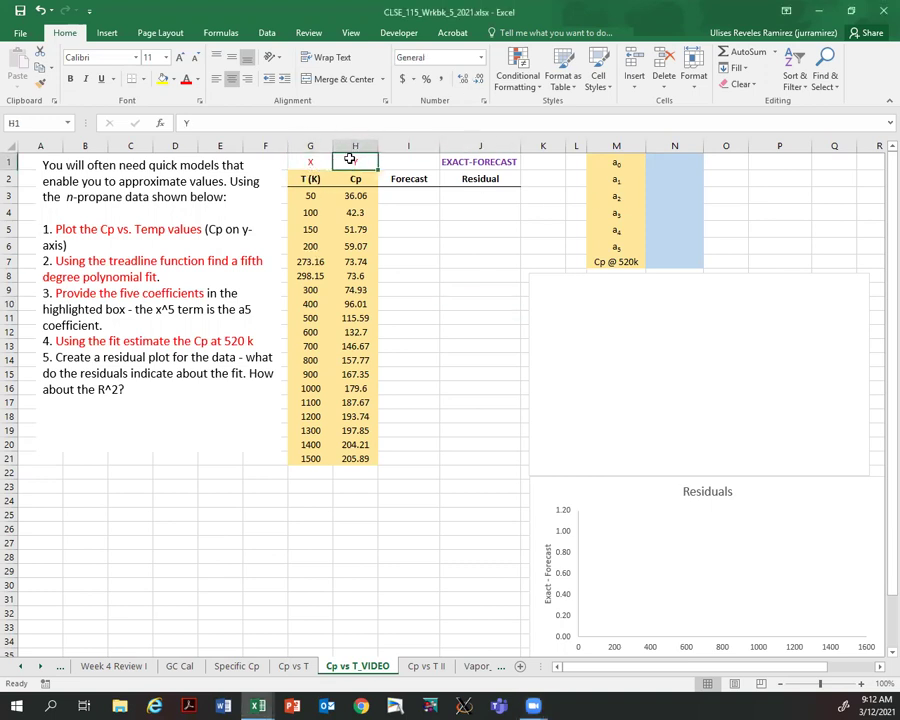
{"action": "left_click", "coordinate": [307, 160]}
{"action": "left_click_drag", "start_coordinate": [307, 160], "coordinate": [350, 160]}
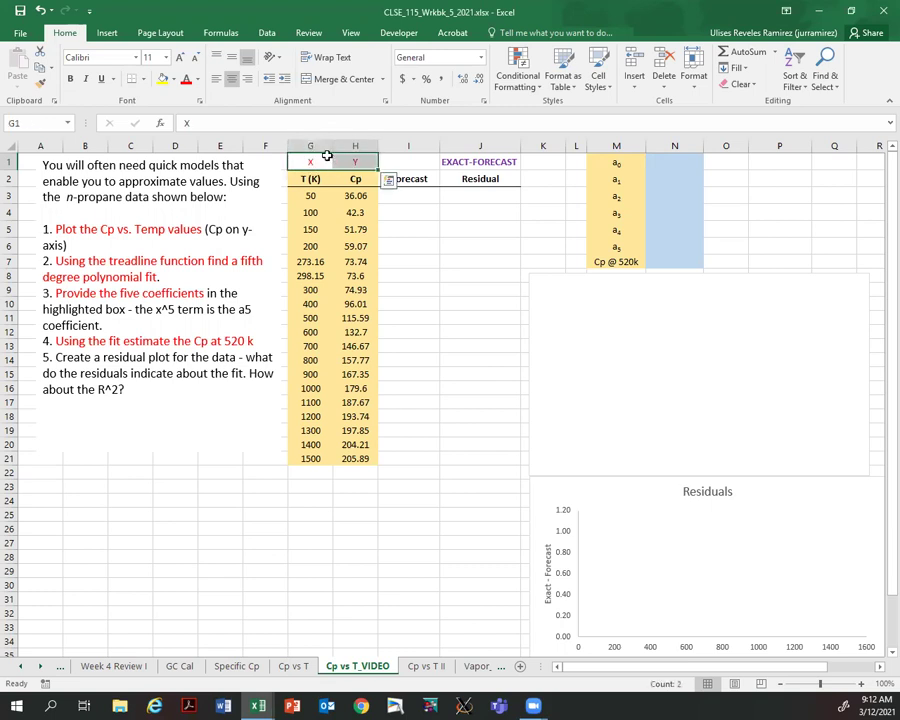
{"action": "left_click", "coordinate": [425, 245]}
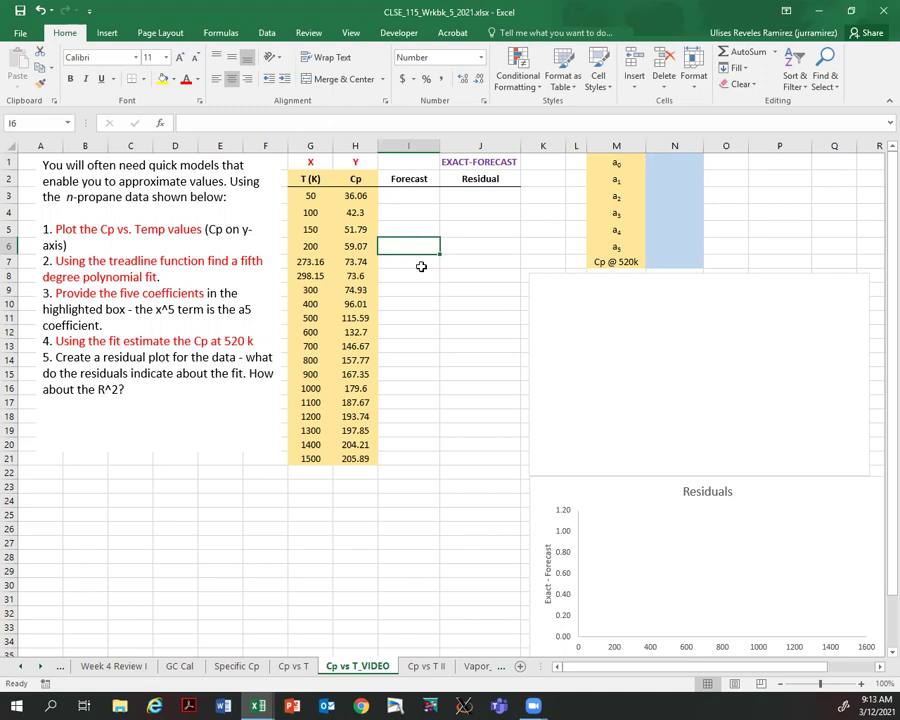
{"action": "left_click", "coordinate": [410, 211]}
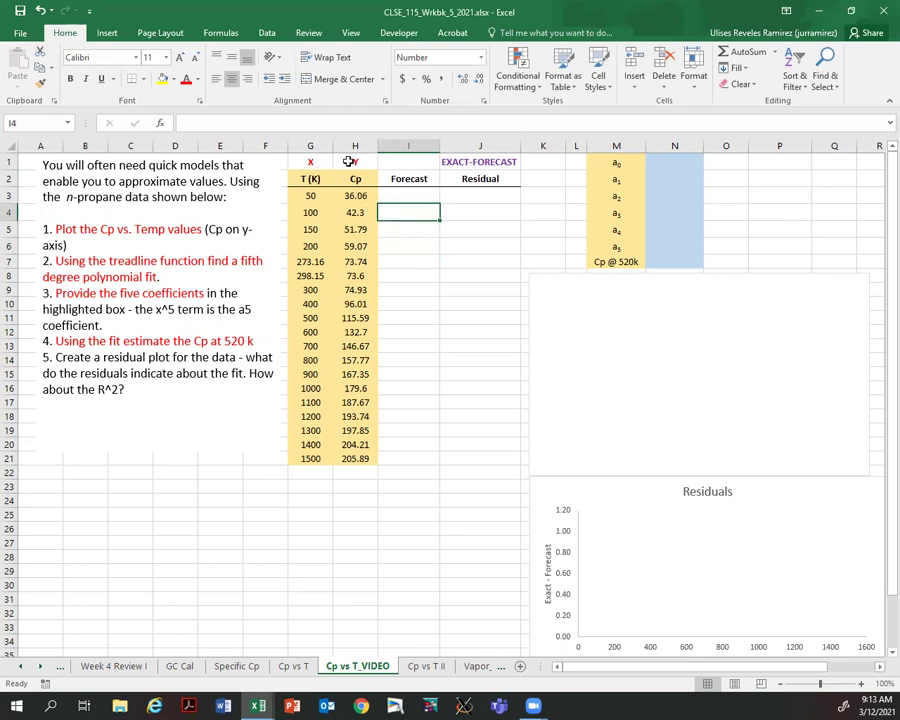
Step: Add a data series to the empty upper chart with the temperatures in G3:G21 as its X values
{"action": "left_click", "coordinate": [580, 305]}
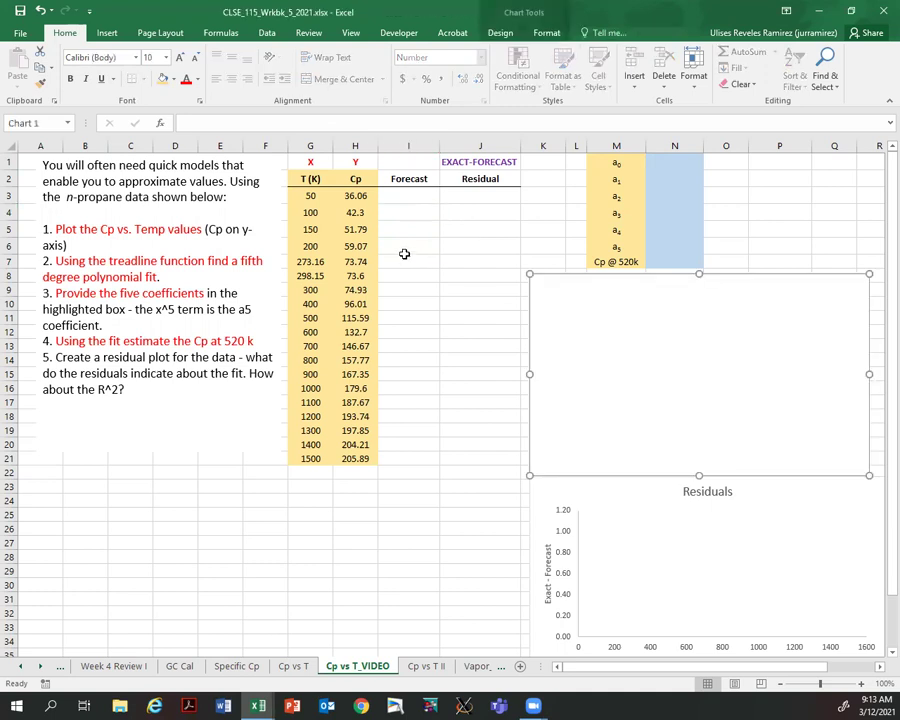
{"action": "right_click", "coordinate": [607, 309]}
{"action": "left_click", "coordinate": [650, 460]}
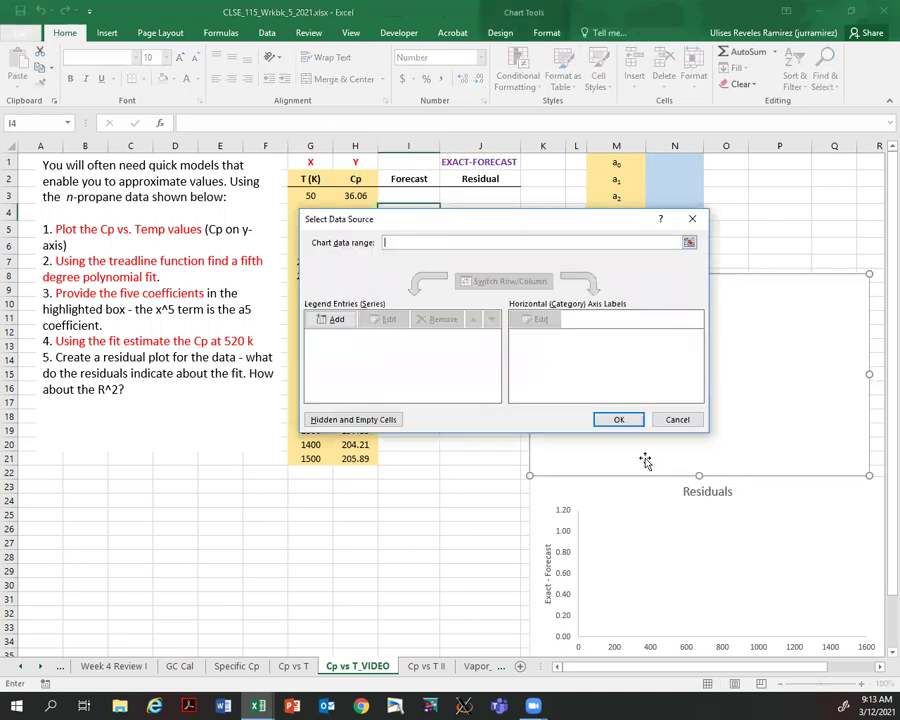
{"action": "left_click", "coordinate": [345, 322]}
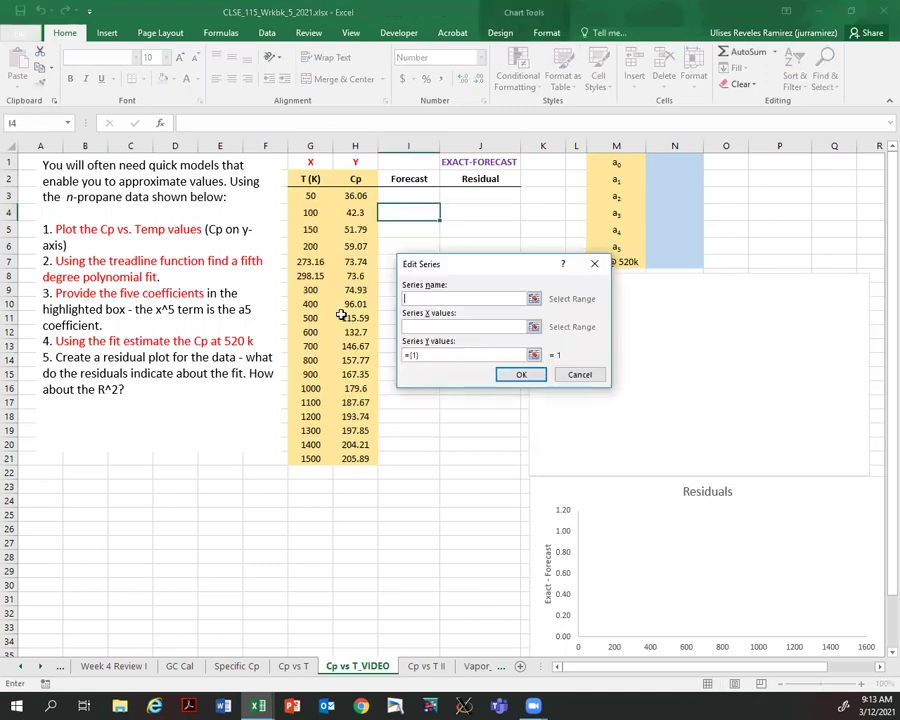
{"action": "left_click", "coordinate": [535, 328]}
{"action": "left_click_drag", "start_coordinate": [310, 196], "coordinate": [314, 457]}
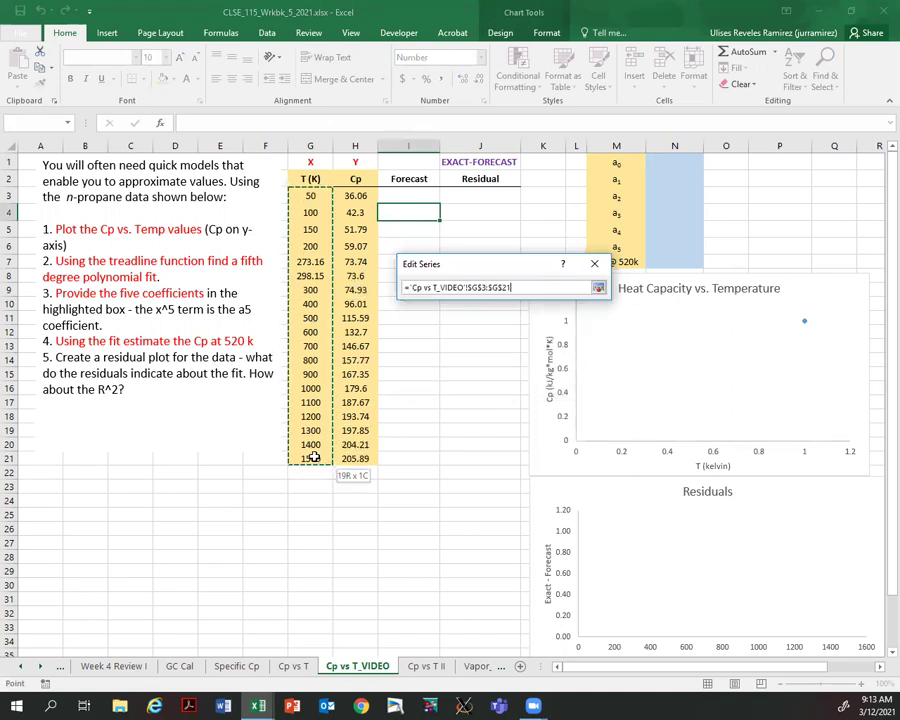
{"action": "left_click", "coordinate": [598, 287]}
Step: Set the new series' Y values to the Cp data in H3:H21 and apply the chart's data source
{"action": "left_click", "coordinate": [535, 351]}
{"action": "left_click_drag", "start_coordinate": [356, 196], "coordinate": [358, 458]}
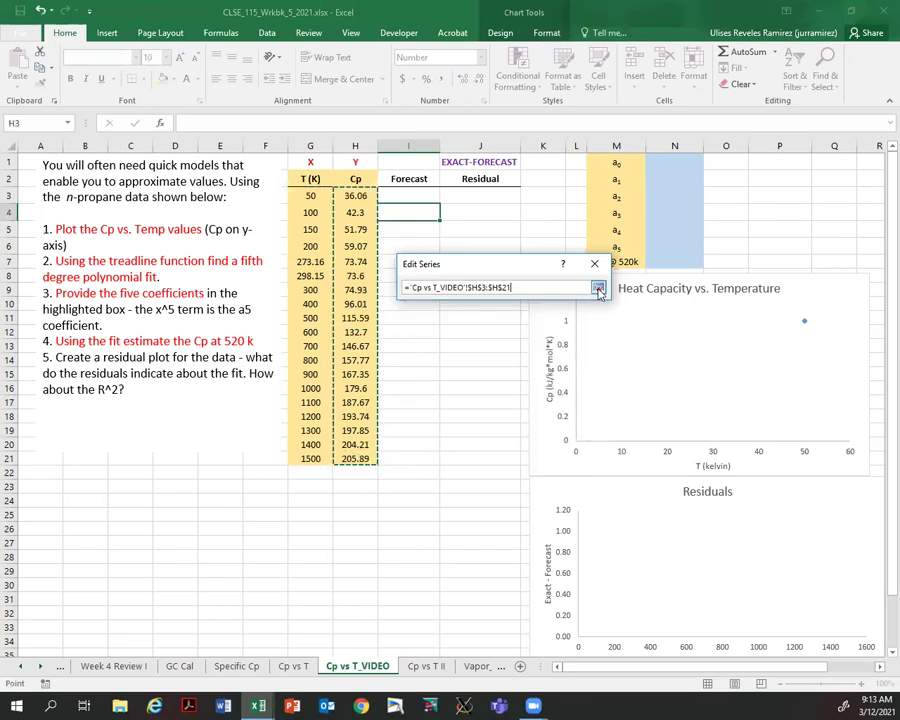
{"action": "left_click", "coordinate": [598, 287]}
{"action": "left_click", "coordinate": [524, 376]}
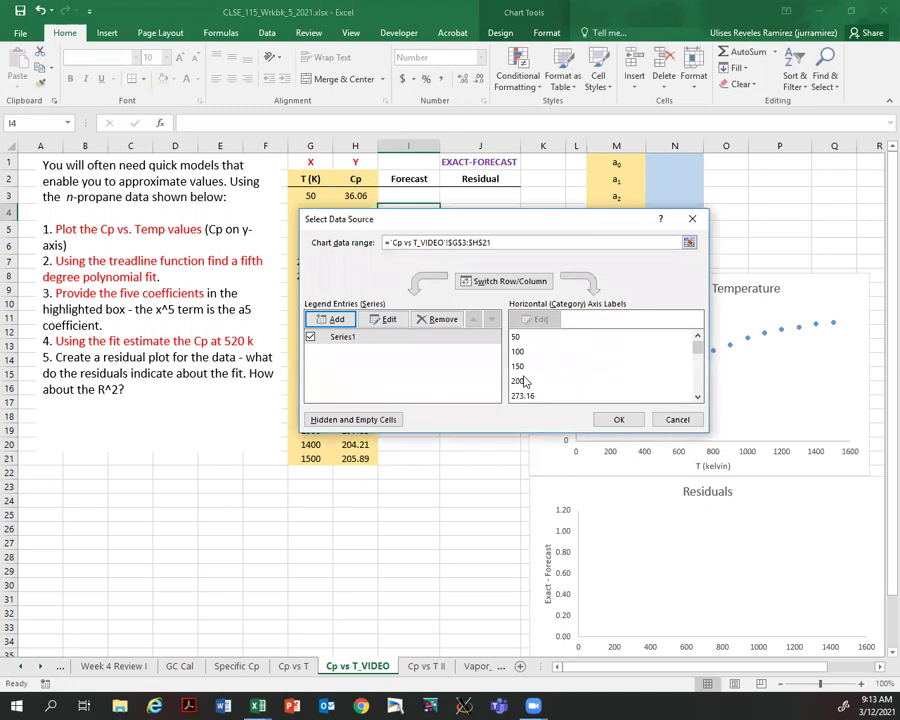
{"action": "left_click", "coordinate": [620, 416]}
{"action": "left_click", "coordinate": [471, 399]}
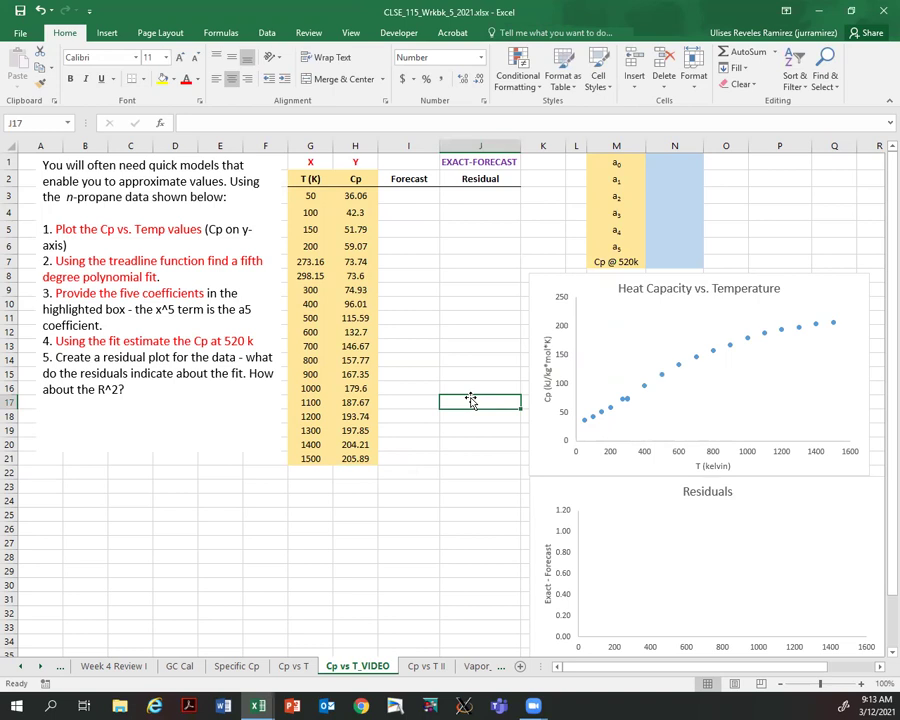
Step: Add a fifth-order polynomial trendline to the heat capacity series, displaying its equation and R-squared value on the chart
{"action": "left_click", "coordinate": [713, 354]}
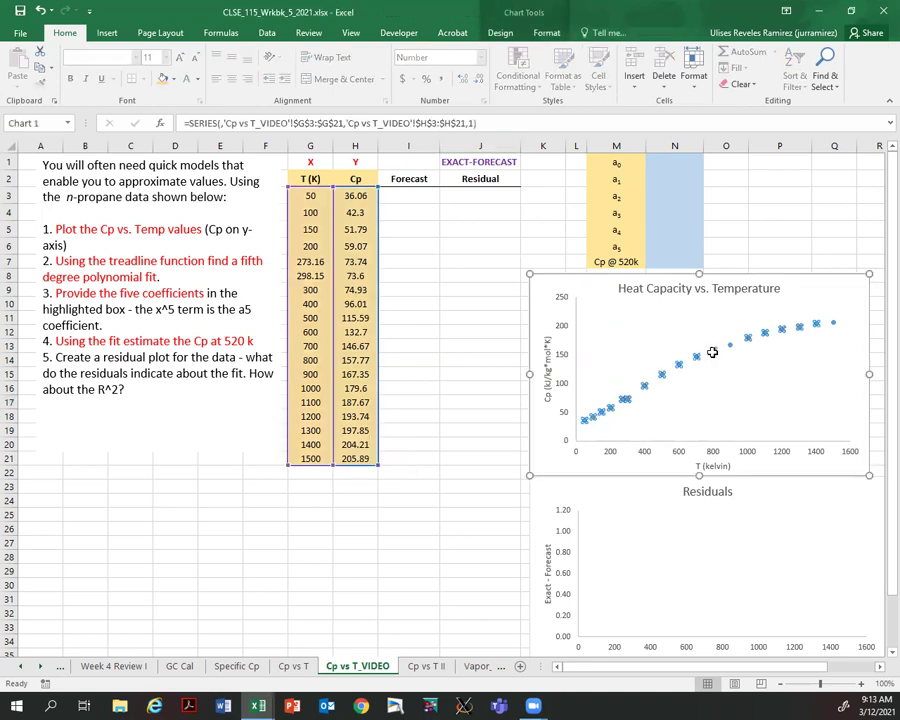
{"action": "right_click", "coordinate": [712, 352]}
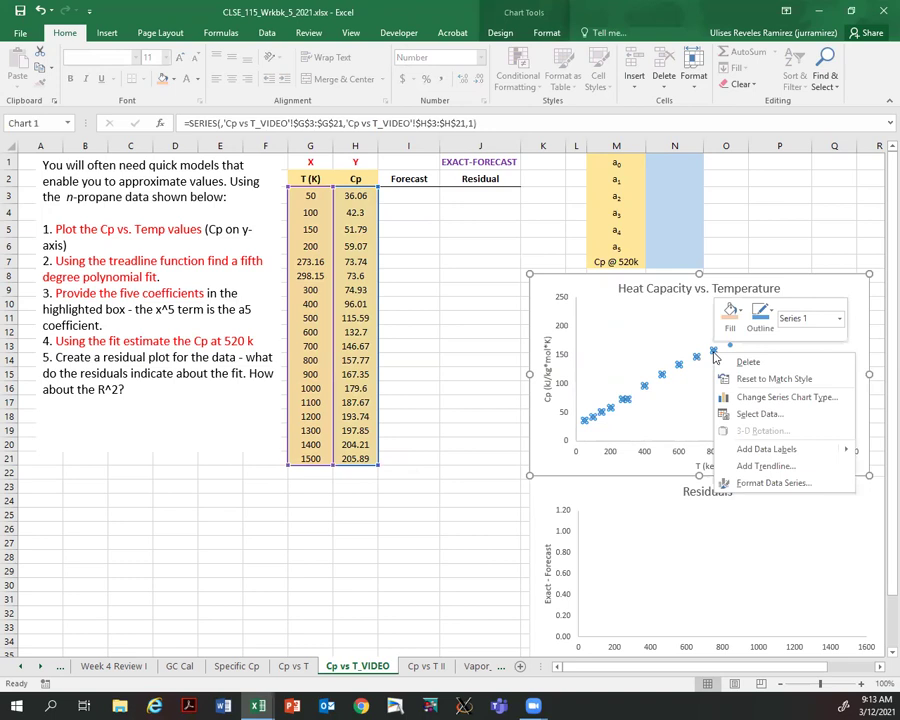
{"action": "left_click", "coordinate": [764, 471]}
{"action": "left_click", "coordinate": [652, 329]}
{"action": "left_click", "coordinate": [868, 326]}
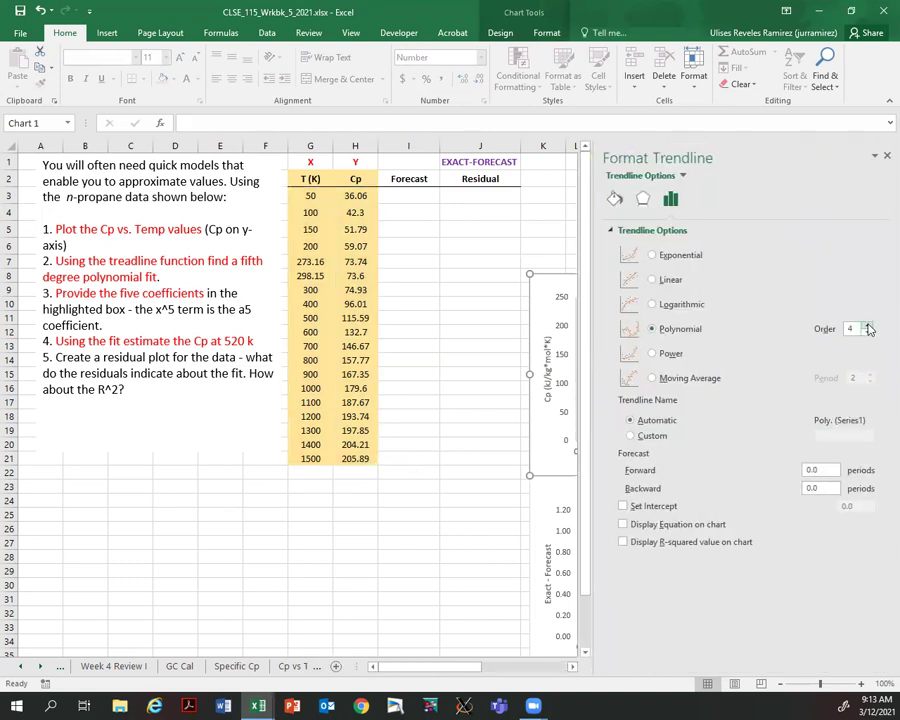
{"action": "left_click", "coordinate": [623, 525]}
{"action": "left_click", "coordinate": [886, 155]}
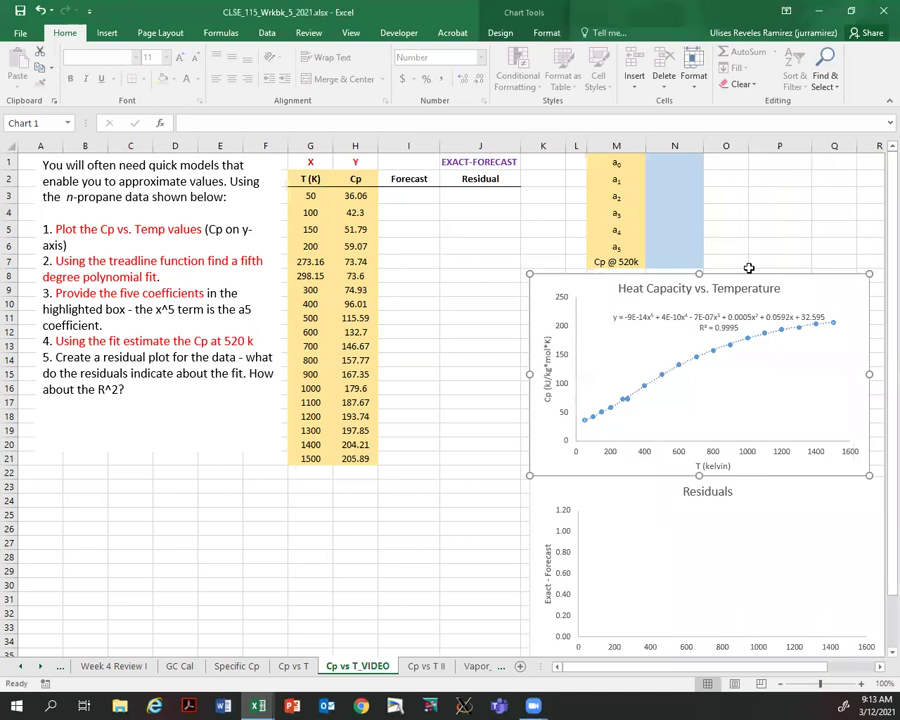
Step: Enlarge the trendline equation label to font size 10 and place it just below the chart title, inside the plot area
{"action": "left_click", "coordinate": [682, 314]}
{"action": "left_click_drag", "start_coordinate": [682, 314], "coordinate": [663, 306]}
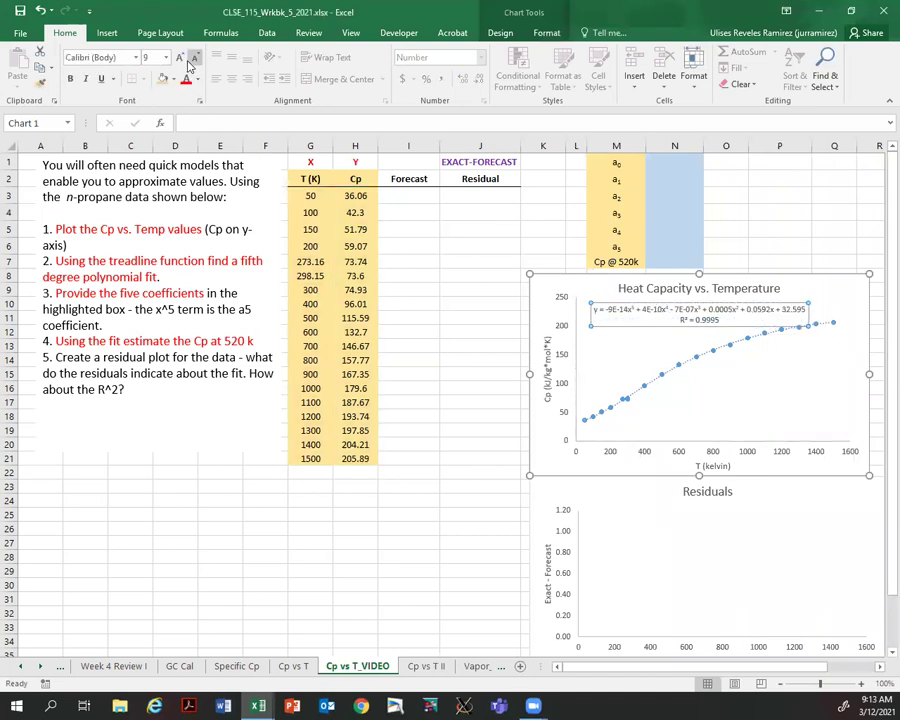
{"action": "left_click", "coordinate": [182, 58]}
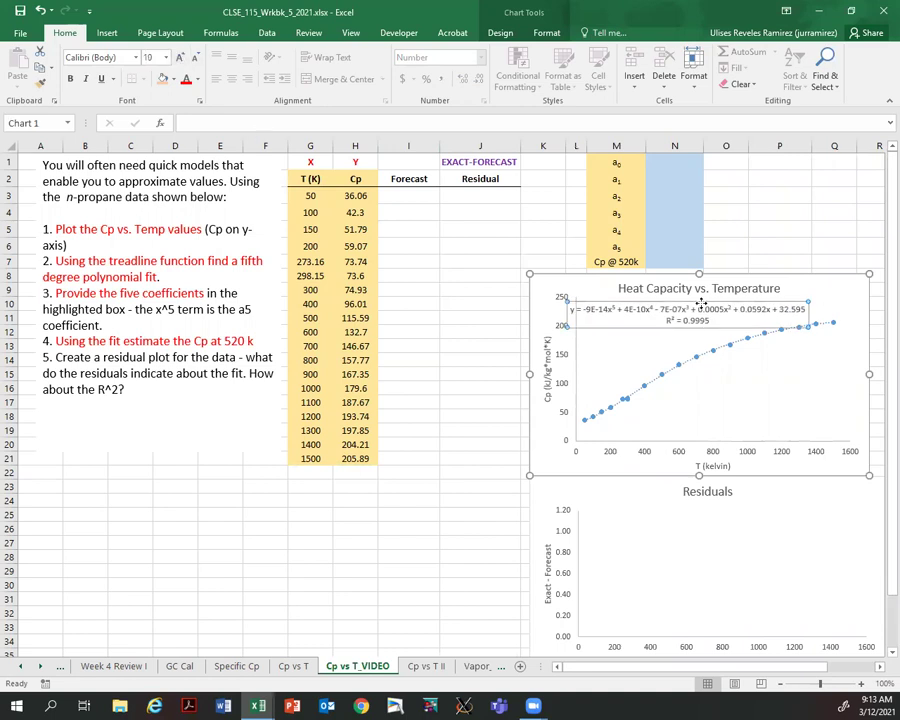
{"action": "left_click_drag", "start_coordinate": [702, 303], "coordinate": [726, 304]}
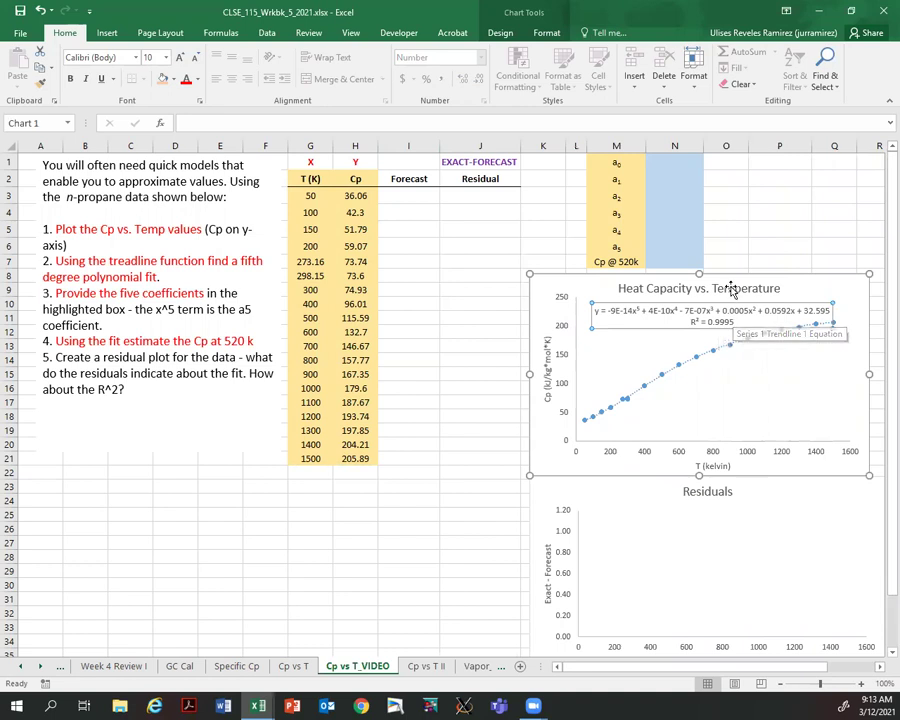
{"action": "left_click", "coordinate": [488, 319]}
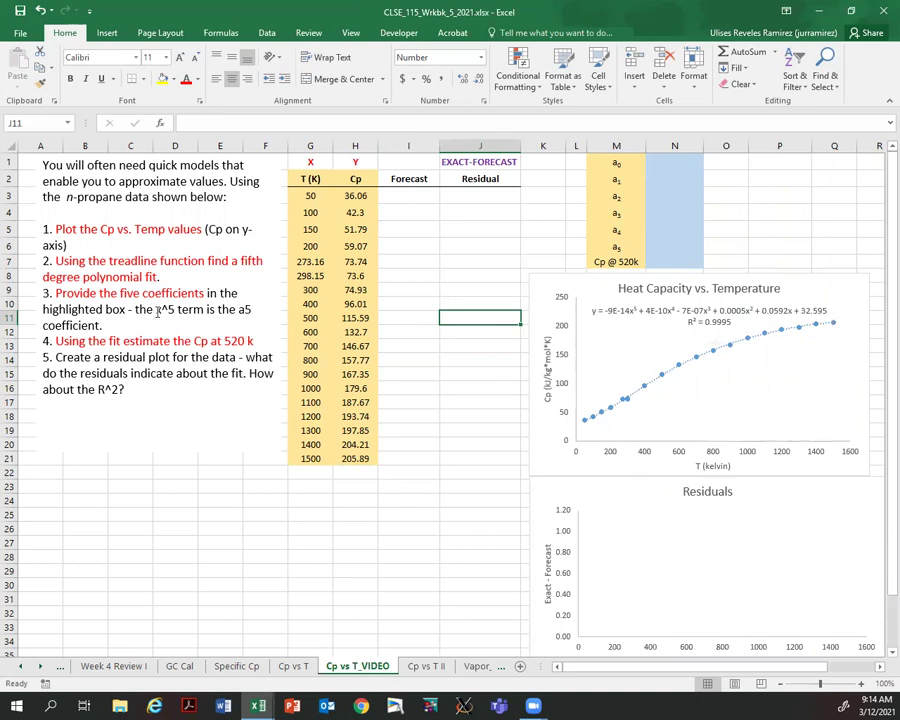
Step: Enter the fit coefficients a5 as -9E-14 in N6 and a4 as 4E-10 in N5
{"action": "left_click", "coordinate": [667, 246]}
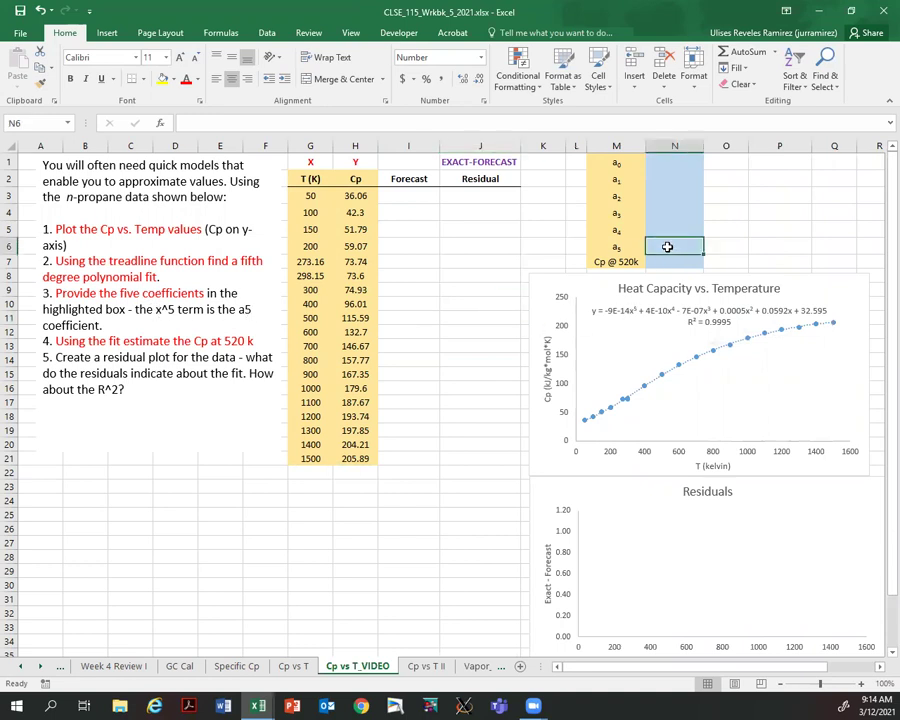
{"action": "type", "text": "-"}
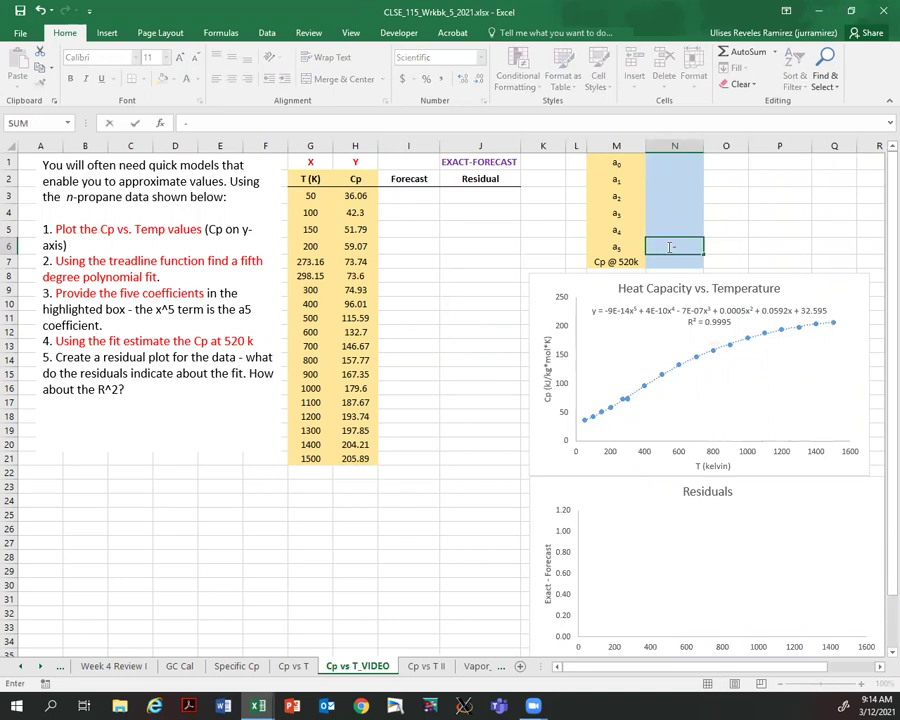
{"action": "type", "text": "9e-14"}
{"action": "key", "text": "Return"}
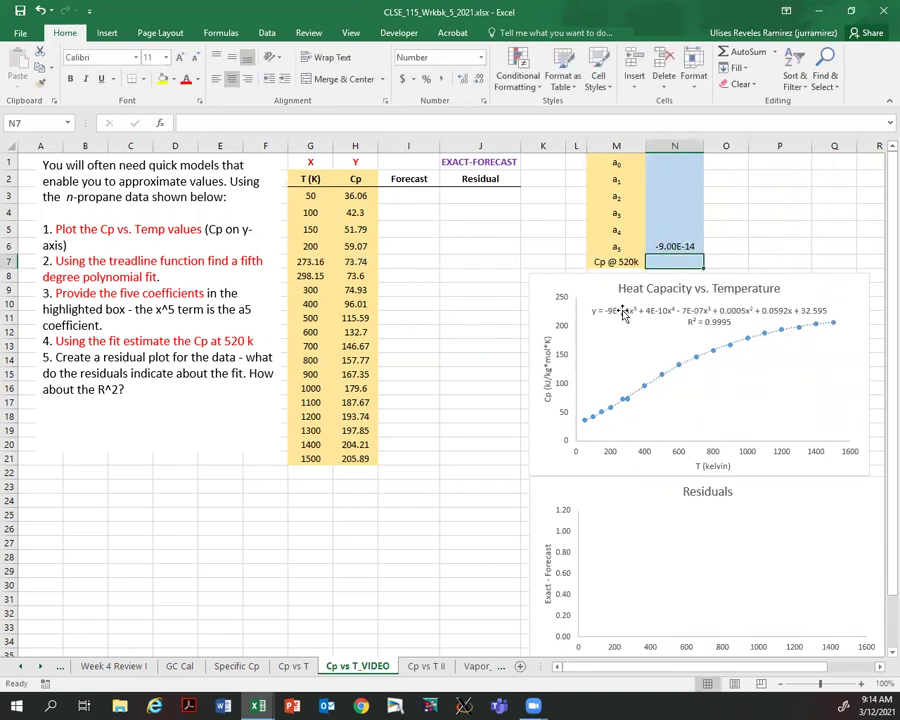
{"action": "left_click", "coordinate": [669, 232]}
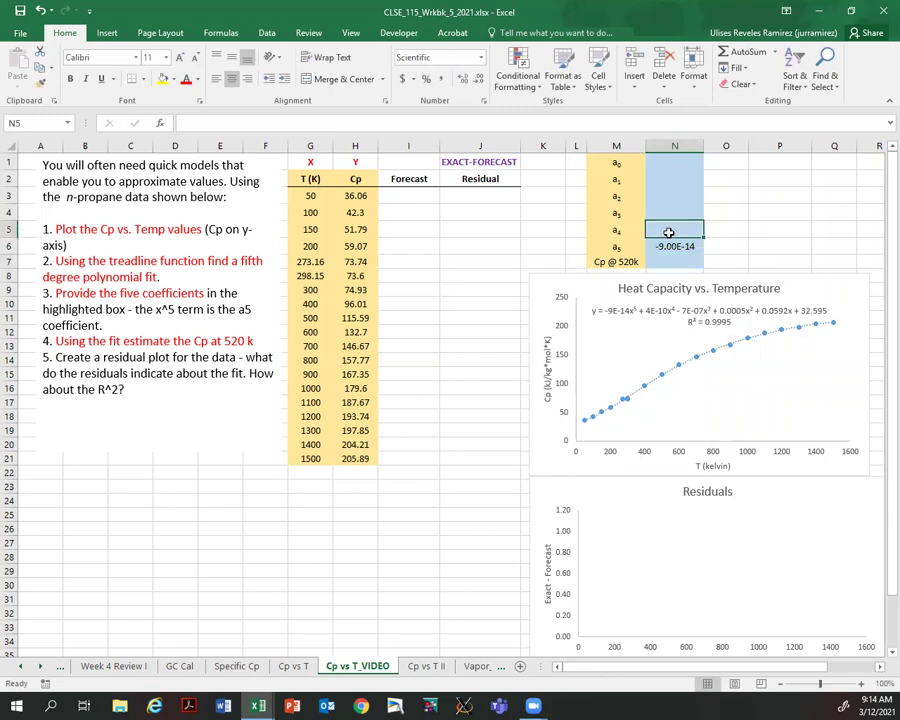
{"action": "type", "text": "4"}
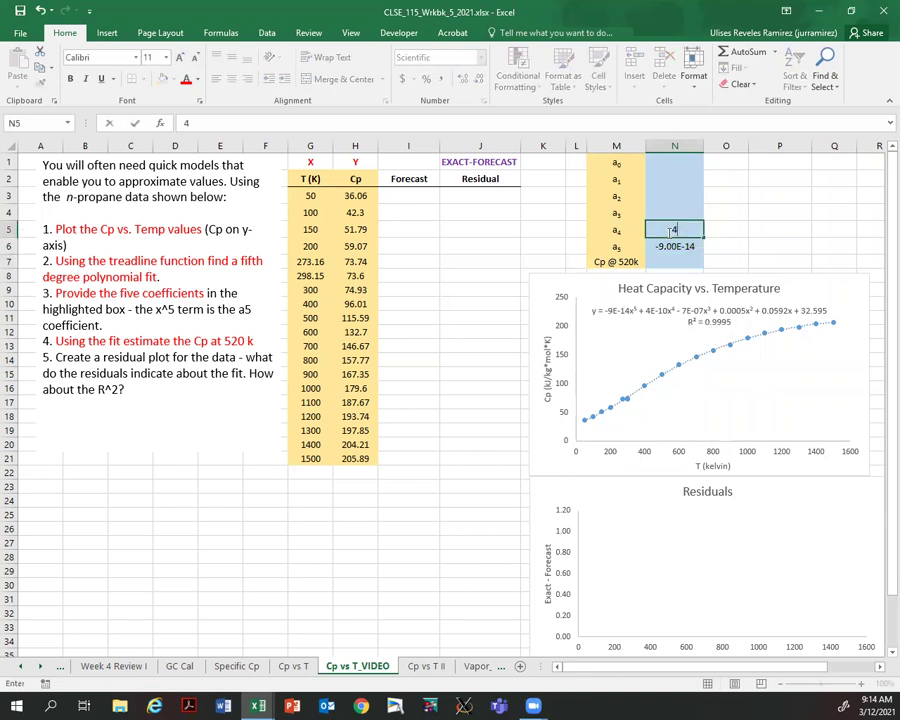
{"action": "type", "text": "E-10"}
{"action": "key", "text": "Return"}
Step: Enter the fit coefficients a3 as -7E-7 in N4 and a2 as 0.0005 in N3
{"action": "key", "text": "Up"}
{"action": "key", "text": "Up"}
{"action": "type", "text": "-"}
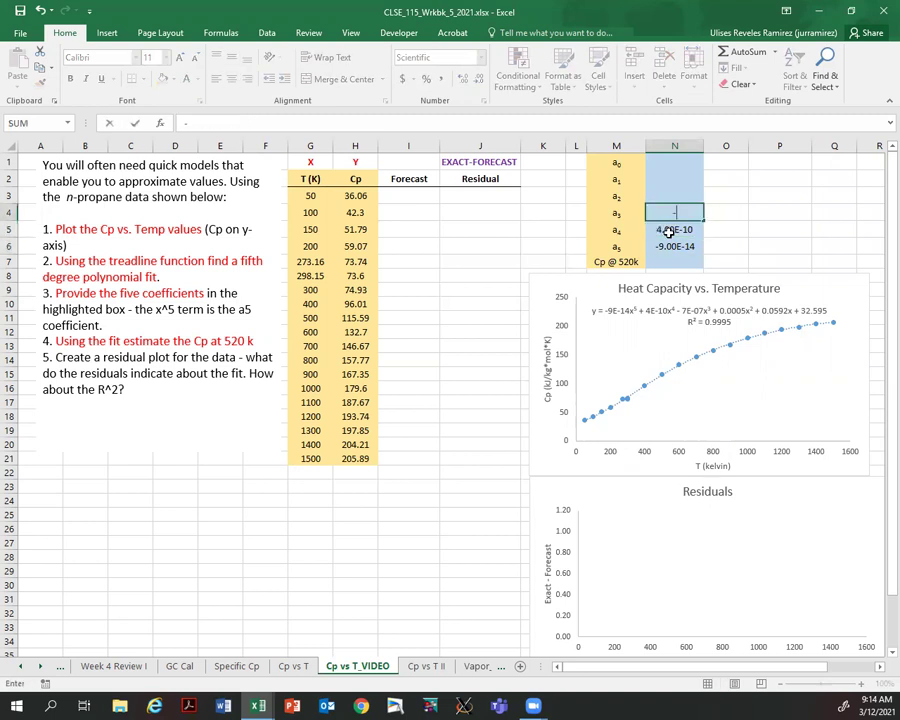
{"action": "type", "text": "7E-7"}
{"action": "key", "text": "ctrl+Return"}
{"action": "key", "text": "Up"}
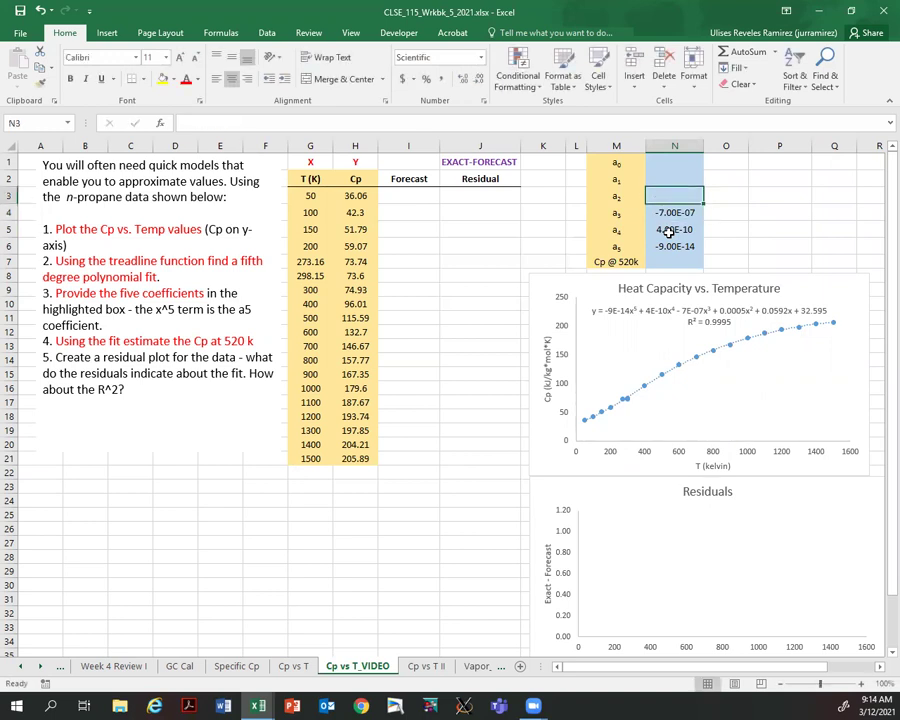
{"action": "type", "text": "0.000"}
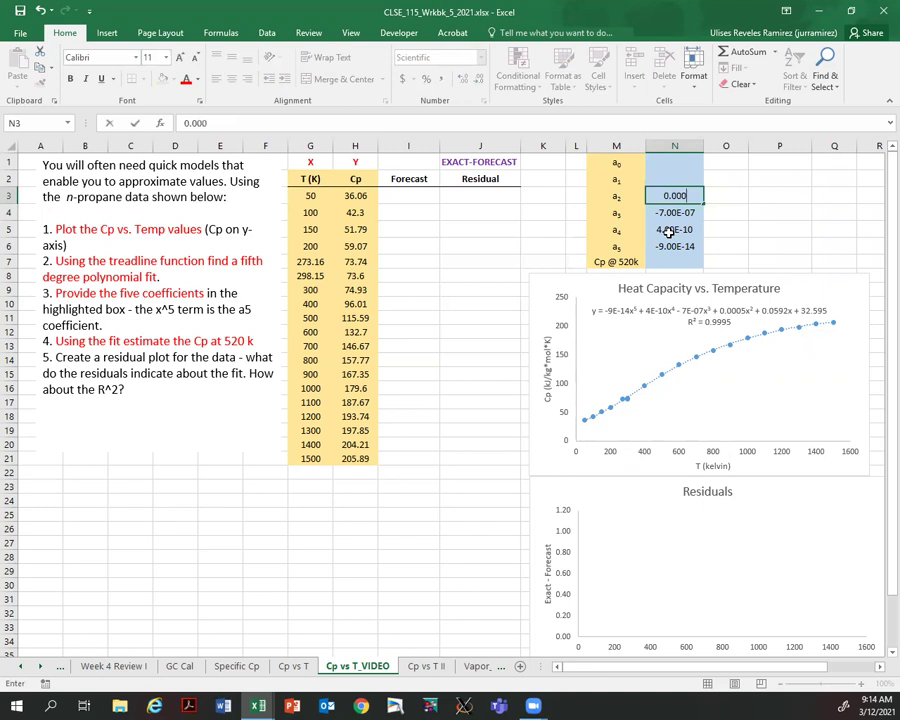
{"action": "type", "text": "5"}
{"action": "key", "text": "Return"}
Step: Enter the fit coefficients a1 as 0.0592 in N2 and a0 as 32.595 in N1
{"action": "key", "text": "Up"}
{"action": "key", "text": "Up"}
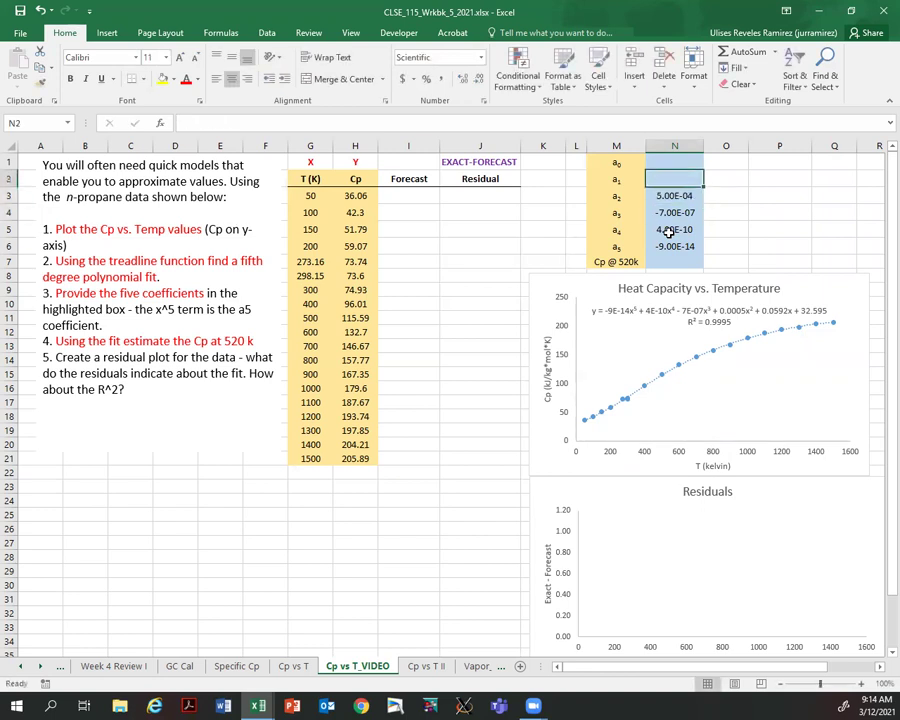
{"action": "type", "text": "0.0"}
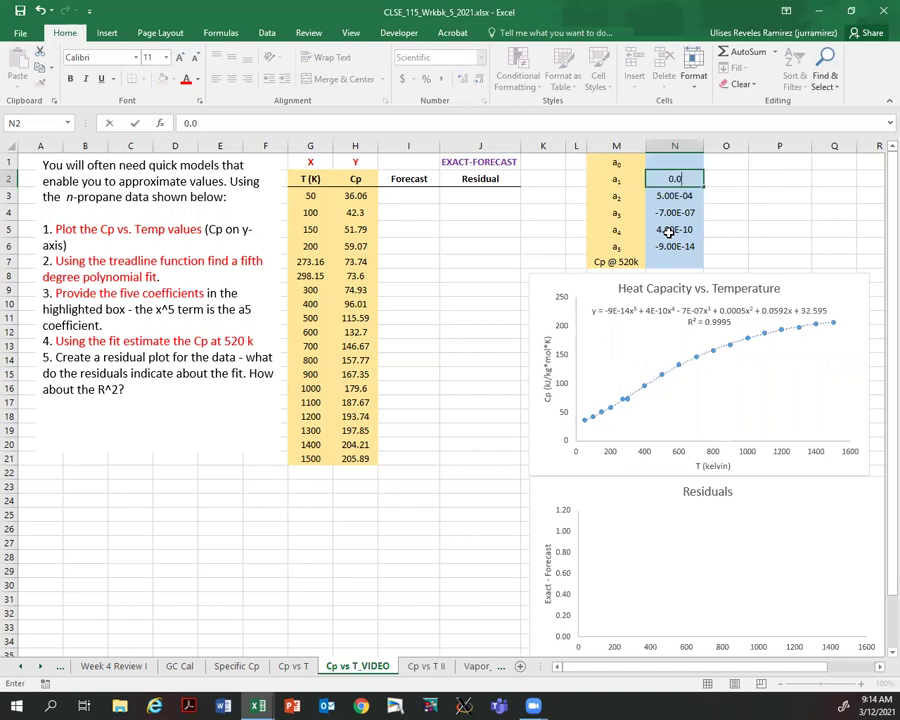
{"action": "type", "text": "592"}
{"action": "key", "text": "Return"}
{"action": "key", "text": "Up"}
{"action": "key", "text": "Up"}
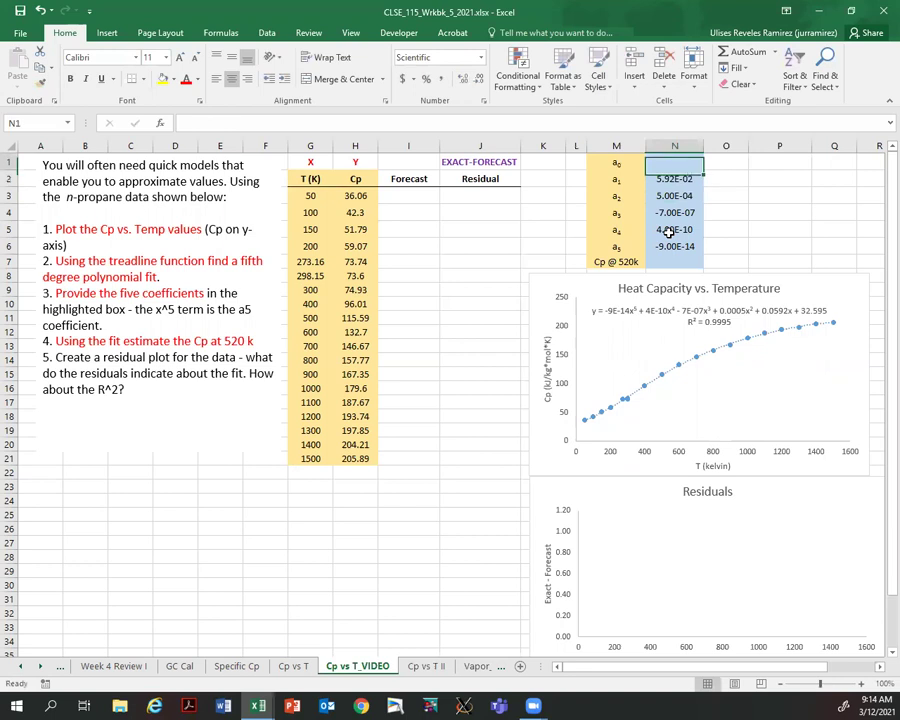
{"action": "type", "text": "32"}
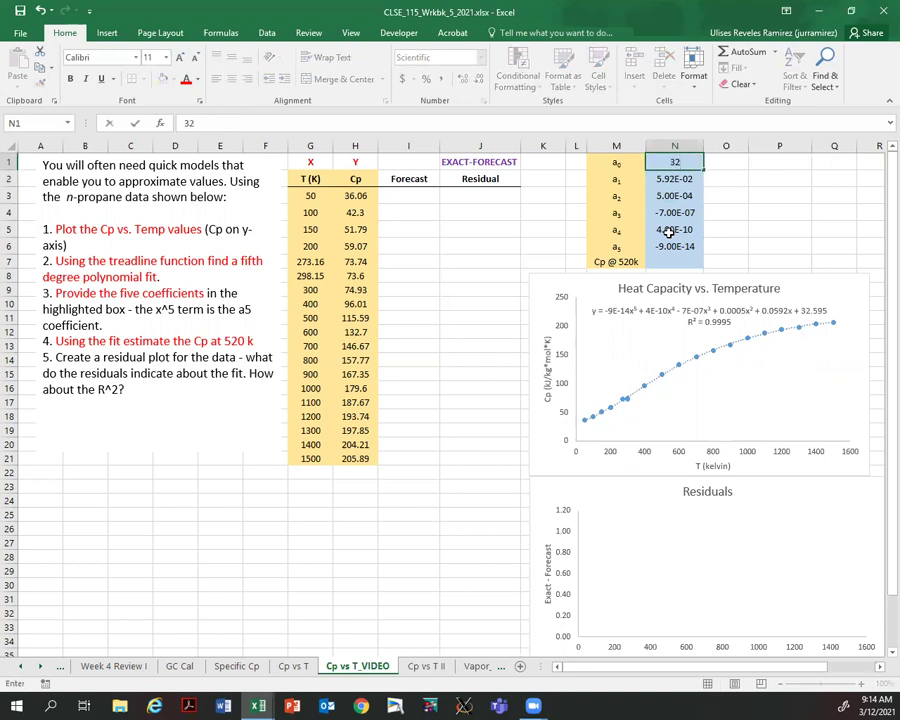
{"action": "type", "text": ".595"}
{"action": "key", "text": "Return"}
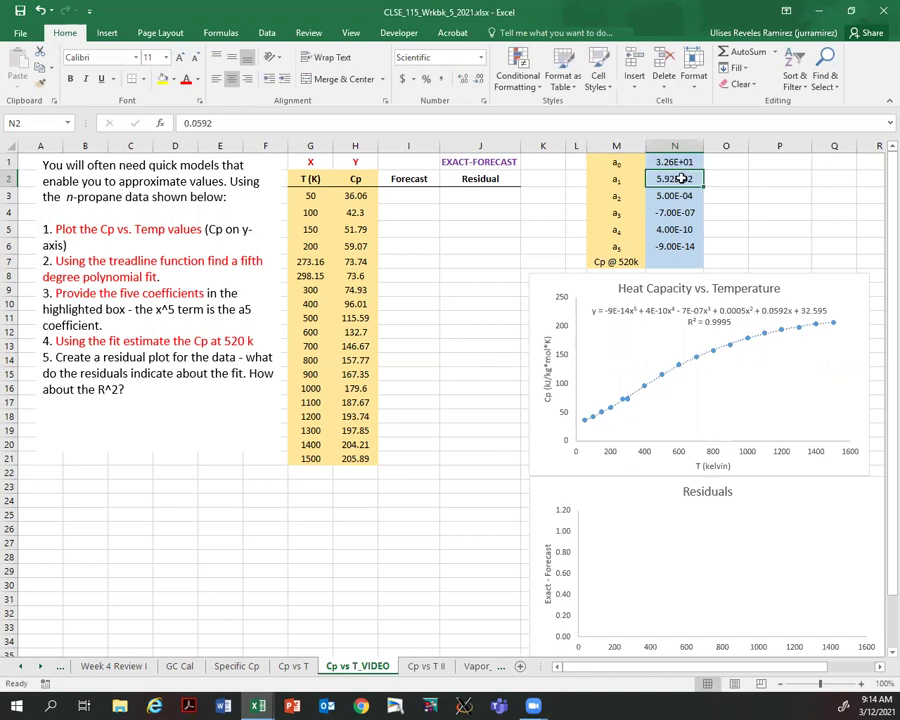
Step: Start the forecast formula in I3 with the fifth-degree term N6*(G3^5), keeping the power in parentheses
{"action": "left_click", "coordinate": [408, 196]}
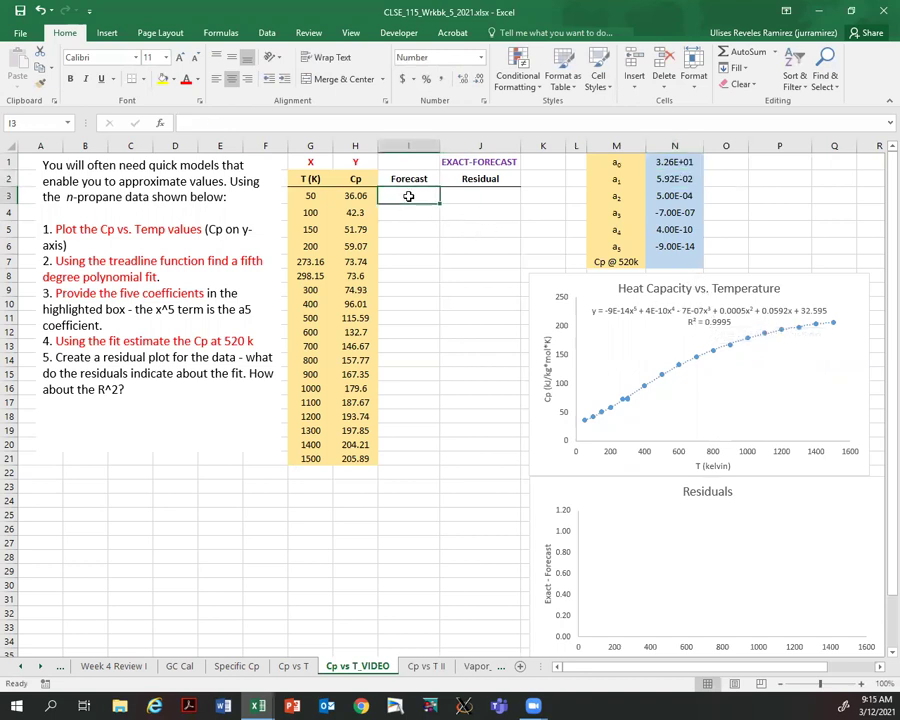
{"action": "type", "text": "="}
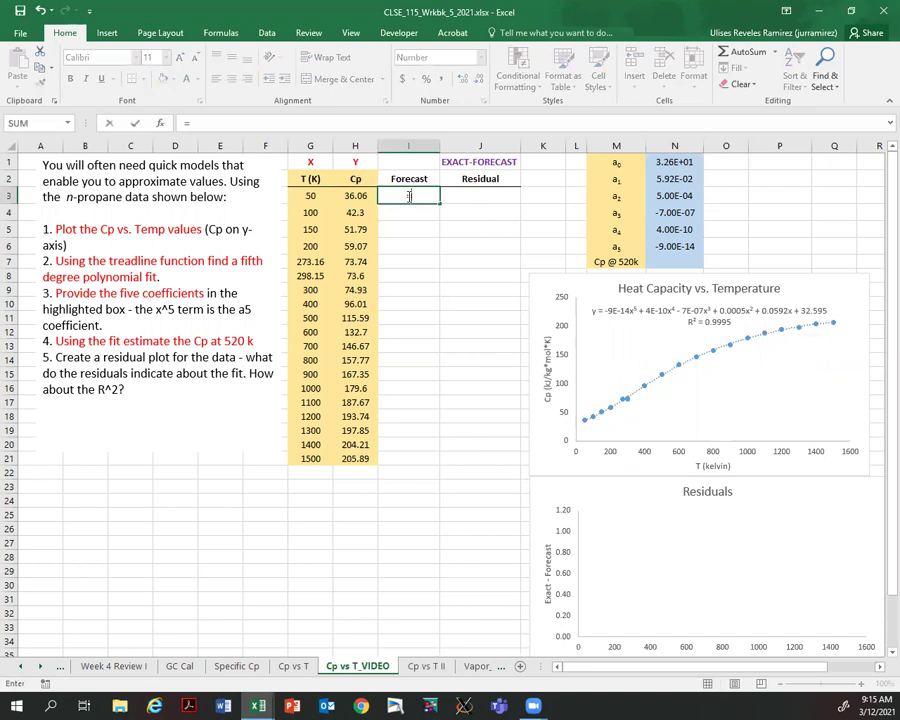
{"action": "left_click", "coordinate": [674, 247]}
{"action": "type", "text": "*"}
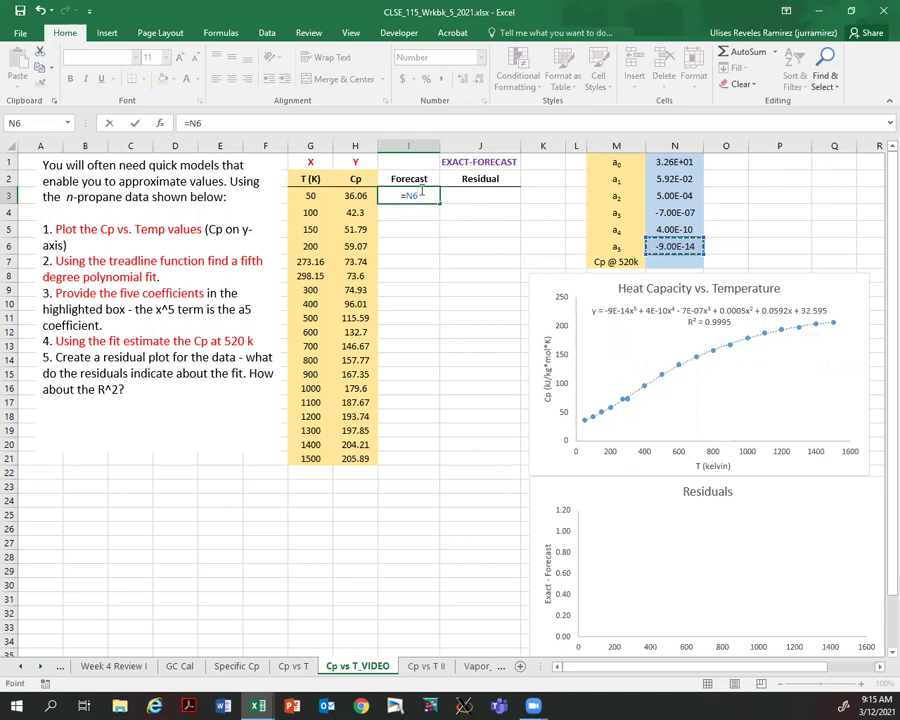
{"action": "left_click", "coordinate": [311, 197]}
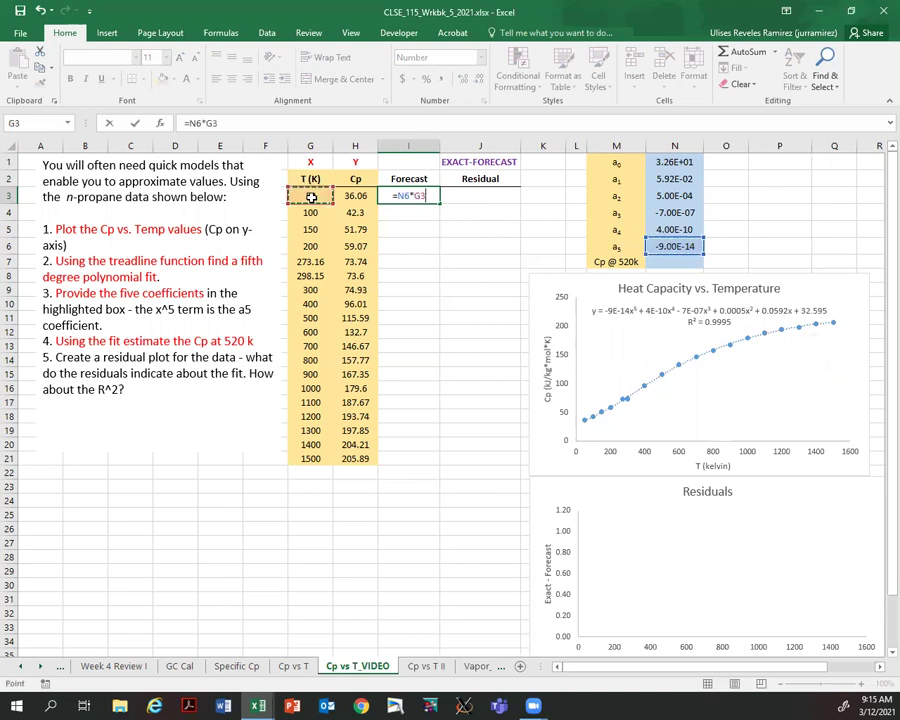
{"action": "type", "text": "^5"}
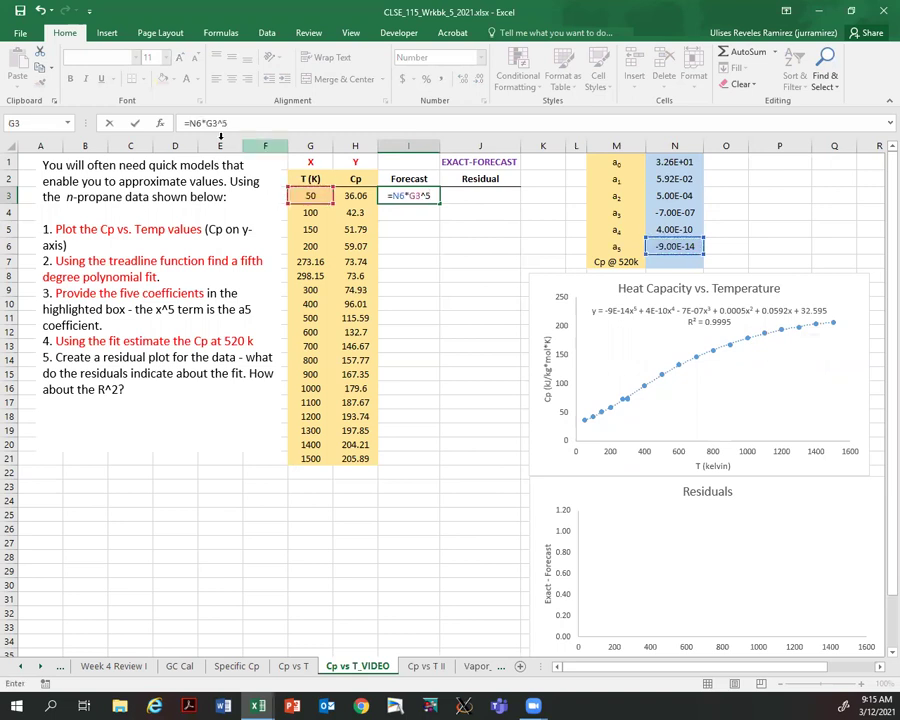
{"action": "left_click", "coordinate": [237, 123]}
{"action": "type", "text": ")"}
{"action": "left_click", "coordinate": [207, 123]}
{"action": "type", "text": "("}
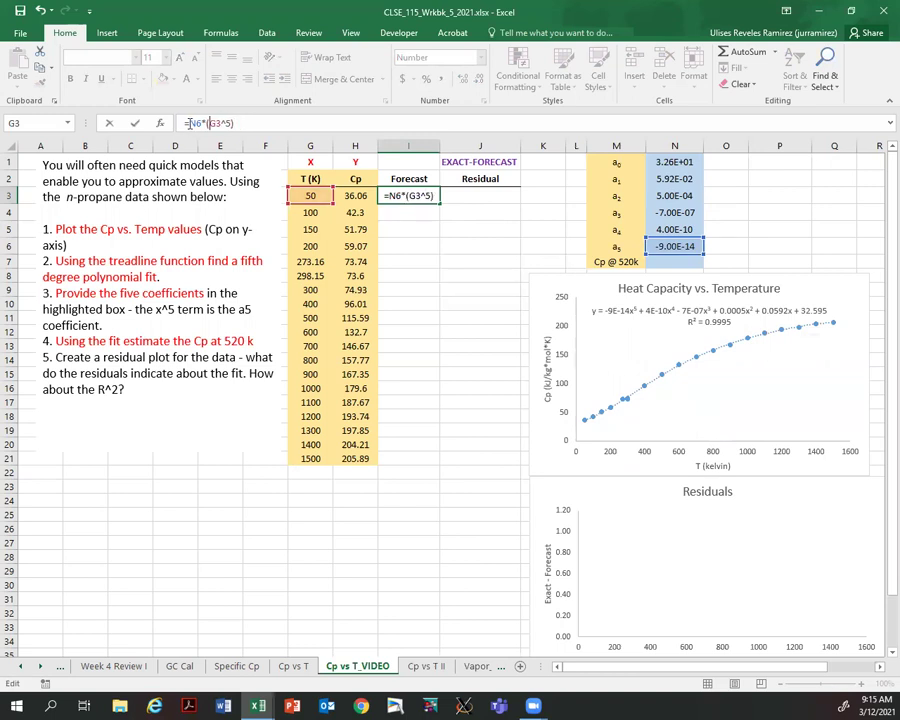
Step: Make the a5 coefficient reference in the I3 formula absolute, as $N$6
{"action": "left_click", "coordinate": [188, 123]}
{"action": "type", "text": "$"}
{"action": "key", "text": "Right"}
{"action": "type", "text": "$"}
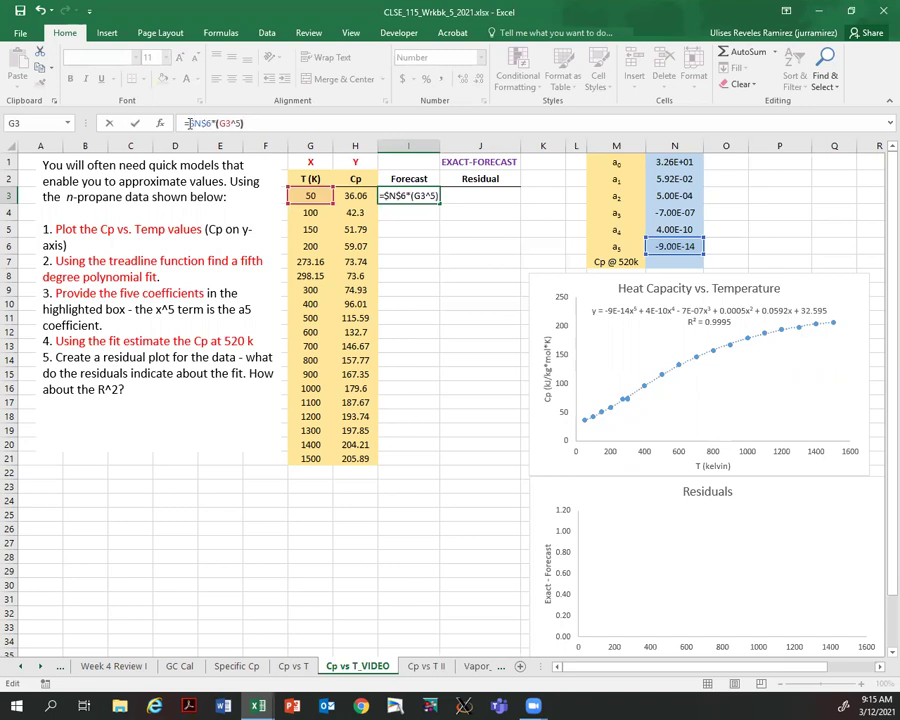
Step: Add the fourth-degree term $N$5*(G3^4) to the forecast formula in I3
{"action": "key", "text": "End"}
{"action": "type", "text": "+"}
{"action": "left_click", "coordinate": [660, 228]}
{"action": "left_click", "coordinate": [250, 123]}
{"action": "type", "text": "$"}
{"action": "key", "text": "Right"}
{"action": "type", "text": "$"}
{"action": "key", "text": "Right"}
{"action": "type", "text": "*("}
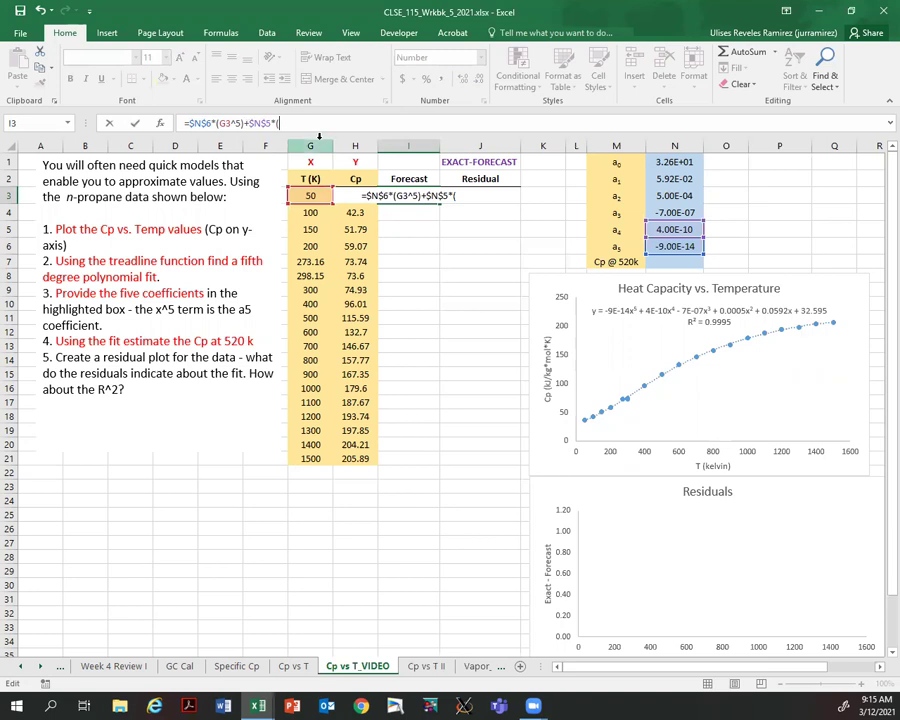
{"action": "left_click", "coordinate": [312, 196]}
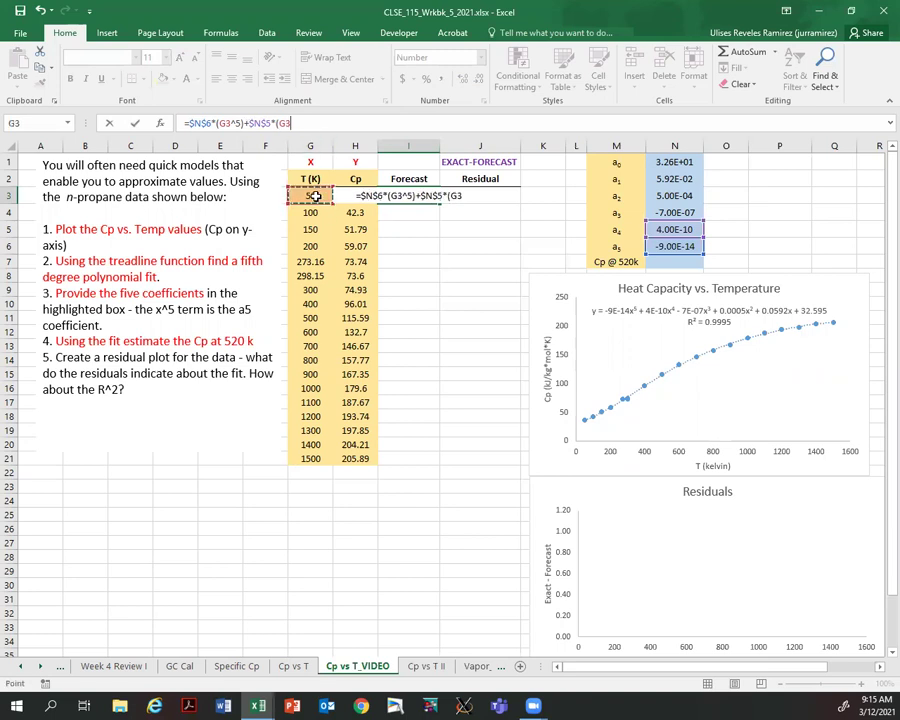
{"action": "type", "text": "^4)+"}
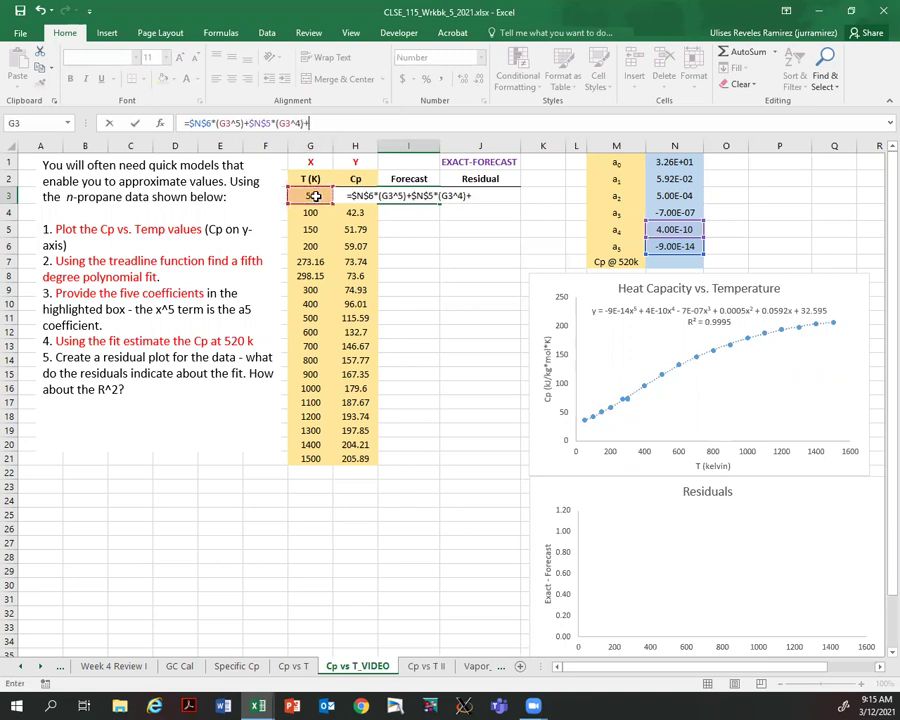
Step: Add the third-degree term $N$4*(G3^3) to the forecast formula in I3
{"action": "left_click", "coordinate": [663, 210]}
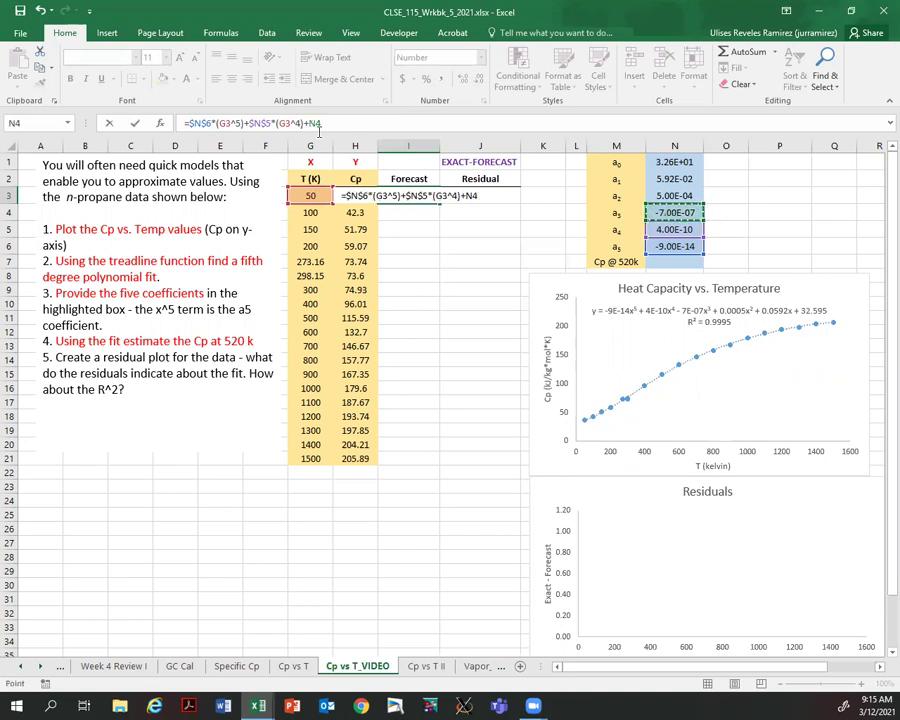
{"action": "left_click", "coordinate": [310, 123]}
{"action": "key", "text": "F4"}
{"action": "type", "text": "*(G"}
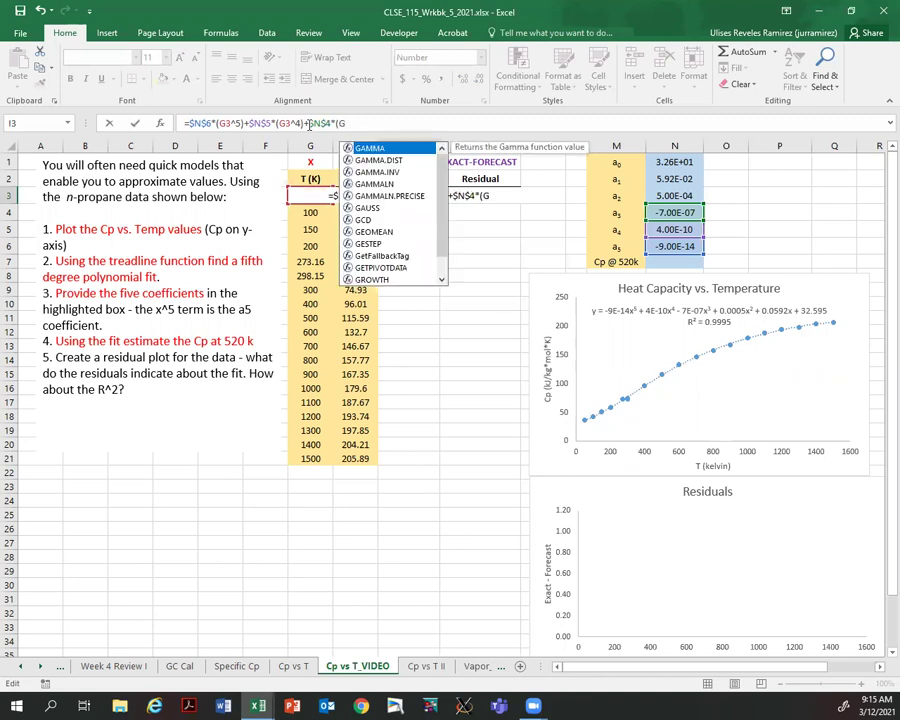
{"action": "type", "text": "3"}
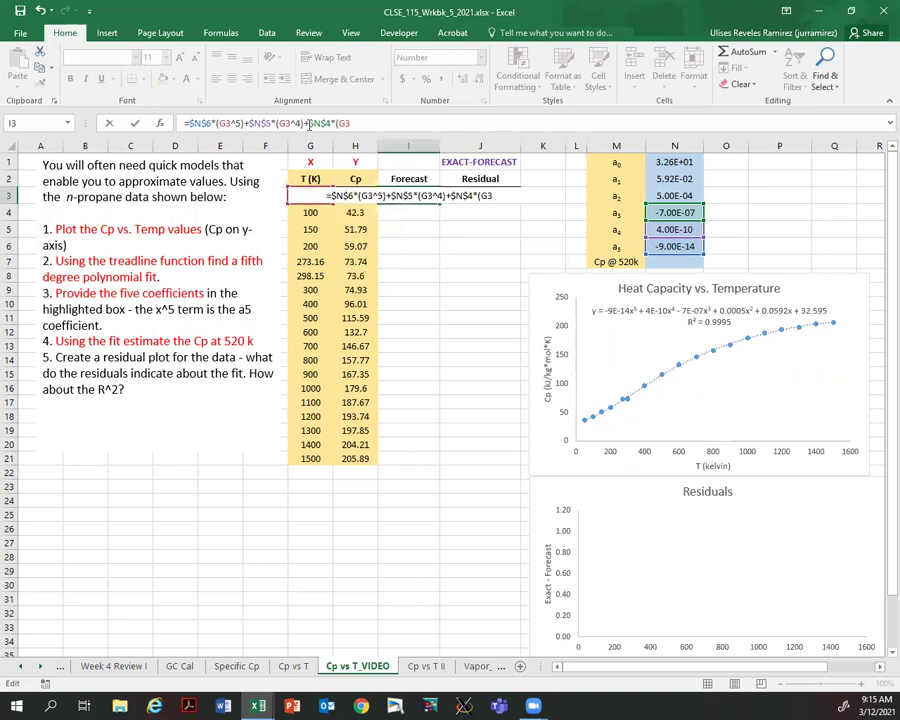
{"action": "type", "text": "^"}
{"action": "type", "text": "+"}
Step: Add the second-degree term $N$3*(G3^2) to the forecast formula in I3
{"action": "left_click", "coordinate": [674, 196]}
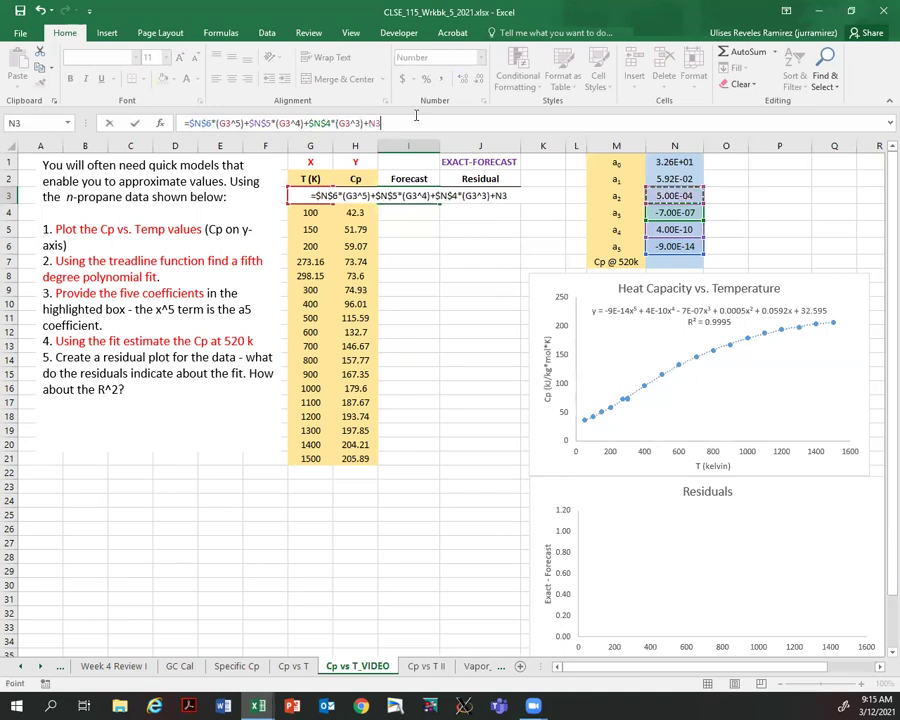
{"action": "left_click", "coordinate": [370, 123]}
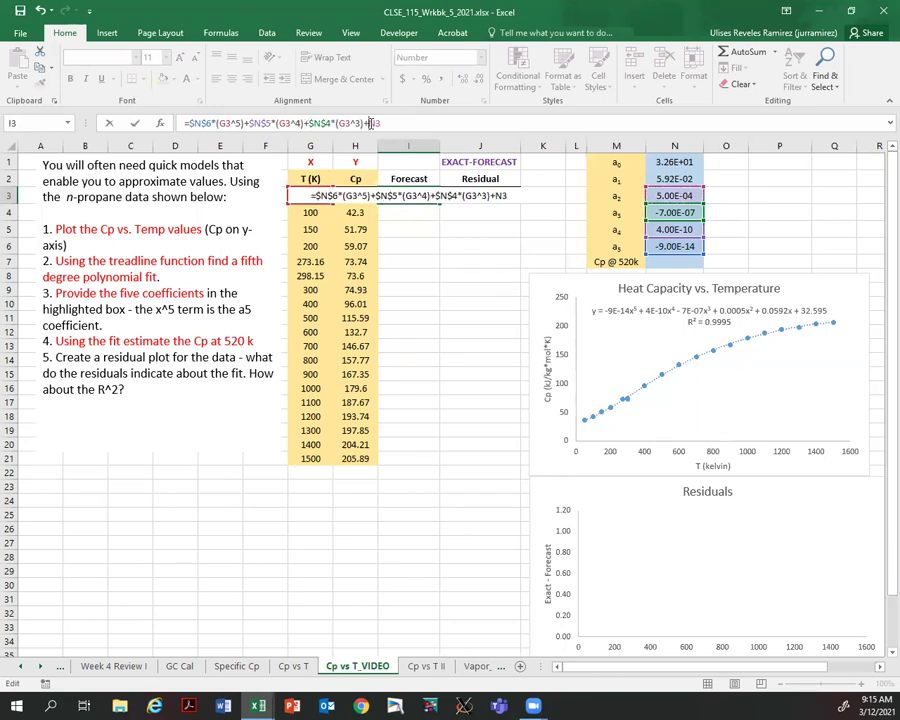
{"action": "key", "text": "F4"}
{"action": "type", "text": "*(G3^2)+"}
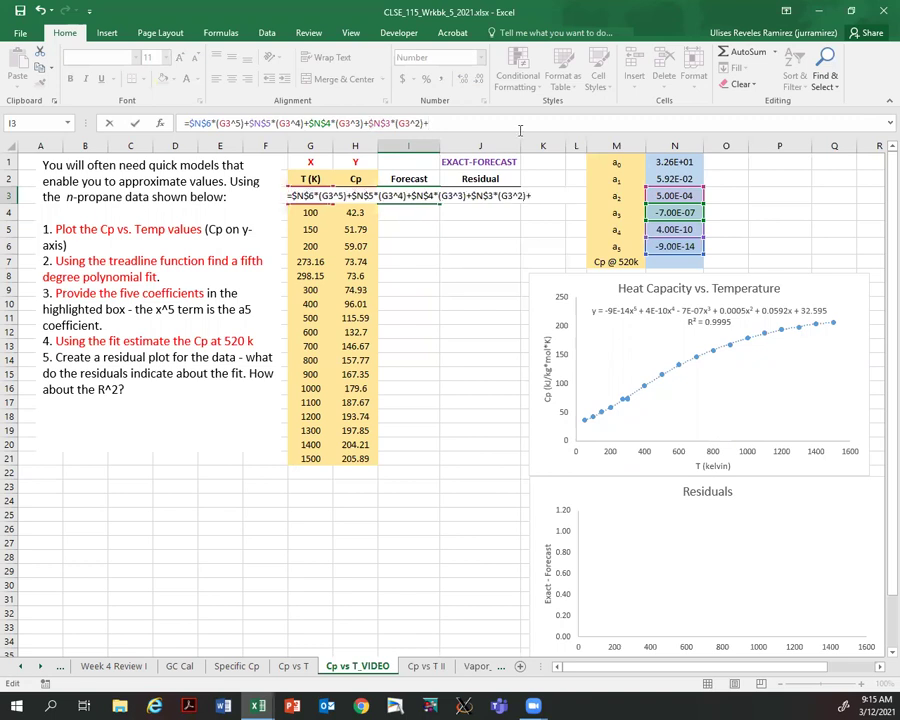
Step: Add the linear term $N$2*G3 to the forecast formula in I3
{"action": "left_click", "coordinate": [675, 178]}
{"action": "left_click", "coordinate": [431, 123]}
{"action": "type", "text": "$"}
{"action": "key", "text": "Right"}
{"action": "type", "text": "$"}
{"action": "key", "text": "Right"}
{"action": "type", "text": "*G3"}
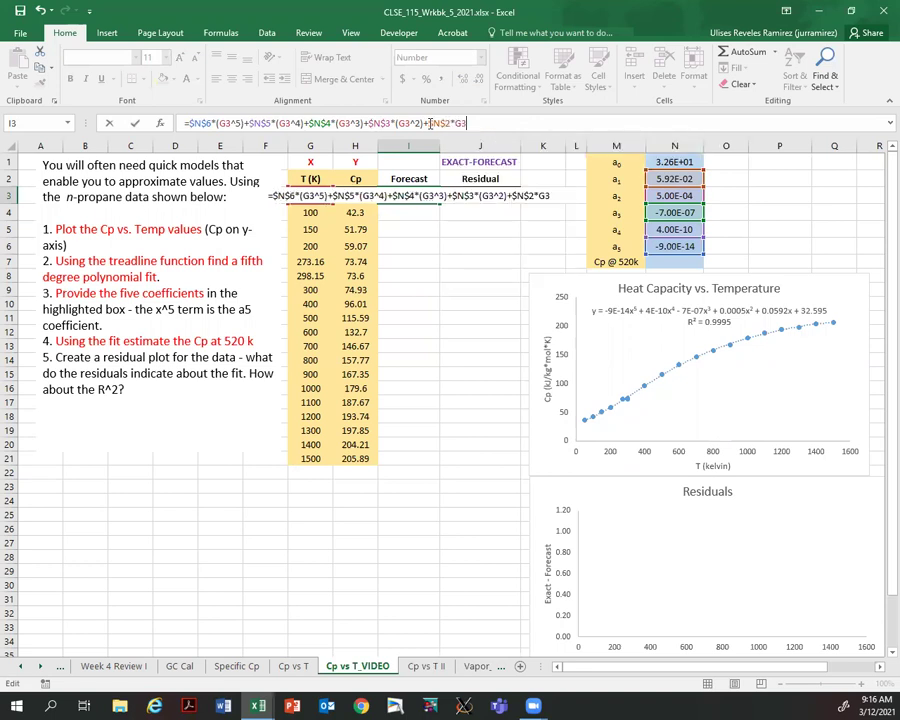
Step: Complete the forecast formula in I3 with the constant $N$1 and fill it down to I21
{"action": "type", "text": "+"}
{"action": "left_click", "coordinate": [678, 162]}
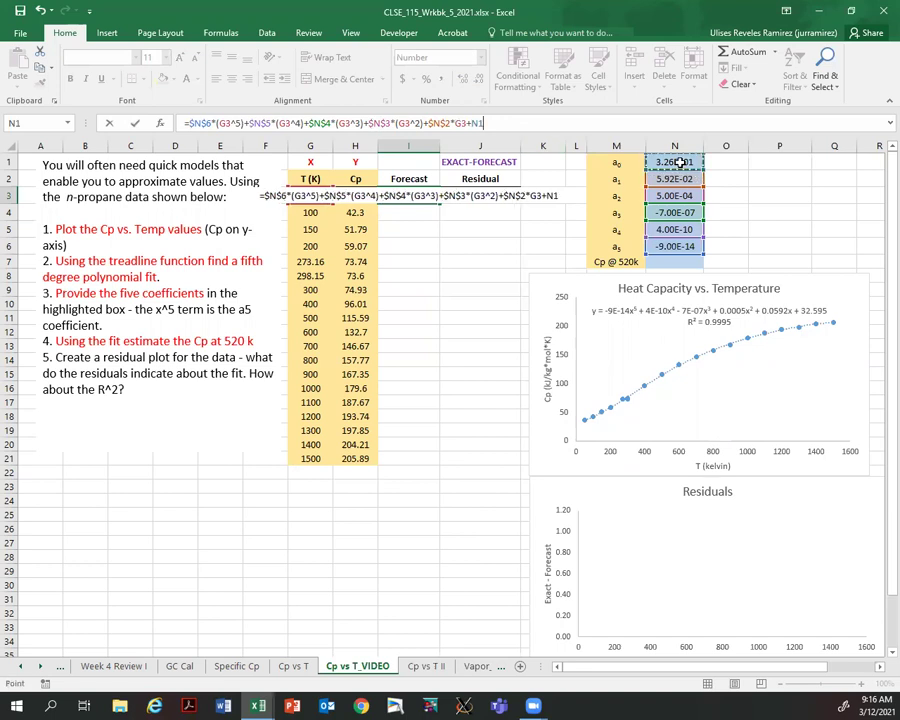
{"action": "left_click", "coordinate": [473, 123]}
{"action": "key", "text": "F4"}
{"action": "type", "text": "$N$"}
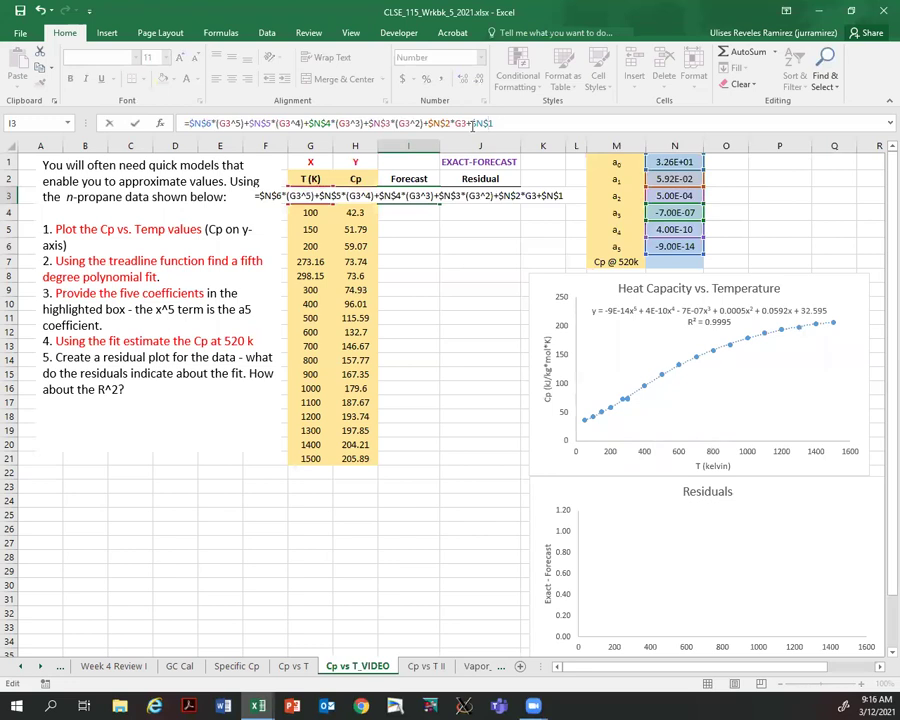
{"action": "key", "text": "Return"}
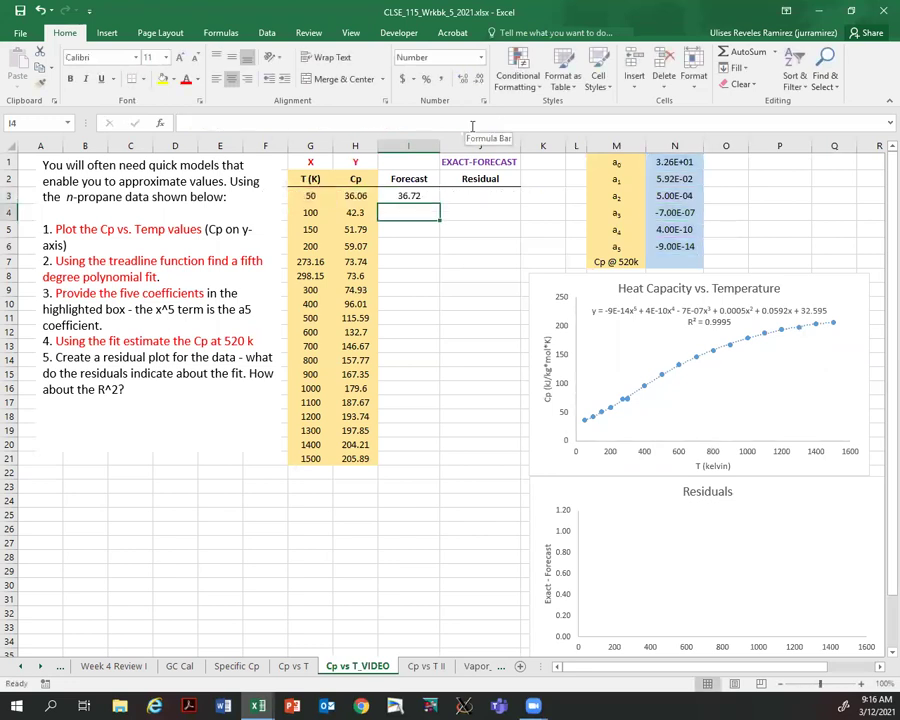
{"action": "left_click", "coordinate": [409, 196]}
{"action": "double_click", "coordinate": [438, 201]}
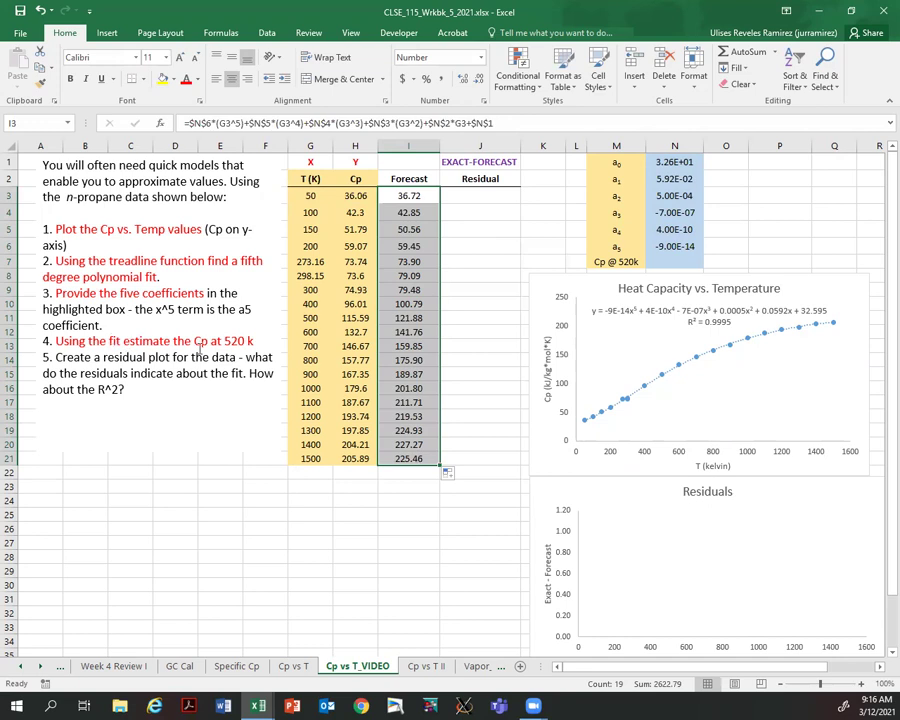
Step: Enter the temperature 520 in G22 and extend the forecast formula to I22
{"action": "left_click", "coordinate": [308, 472]}
{"action": "type", "text": "5"}
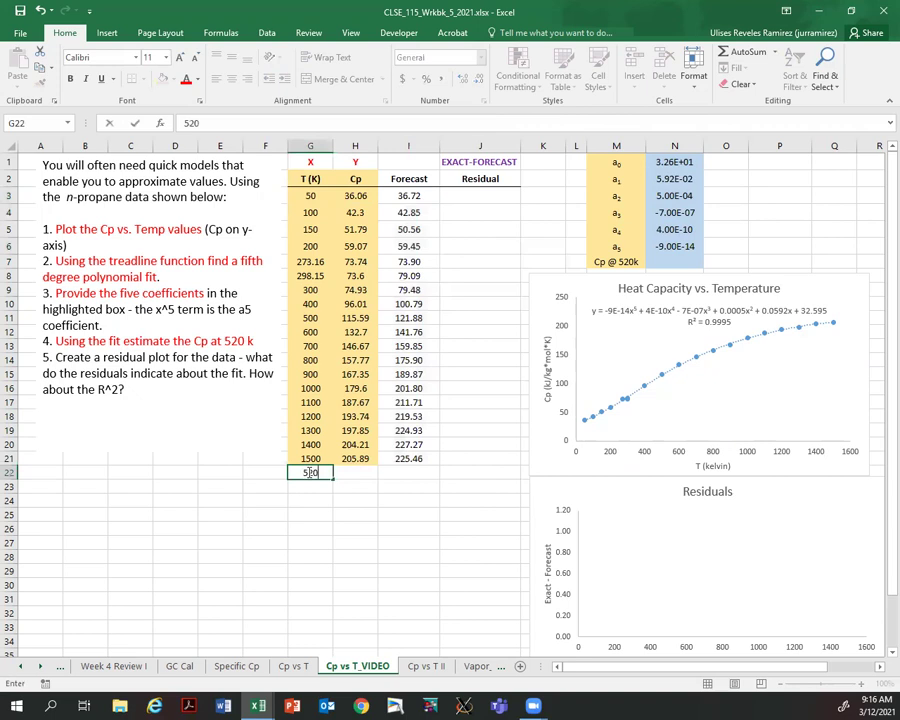
{"action": "type", "text": "20"}
{"action": "key", "text": "Return"}
{"action": "left_click", "coordinate": [400, 472]}
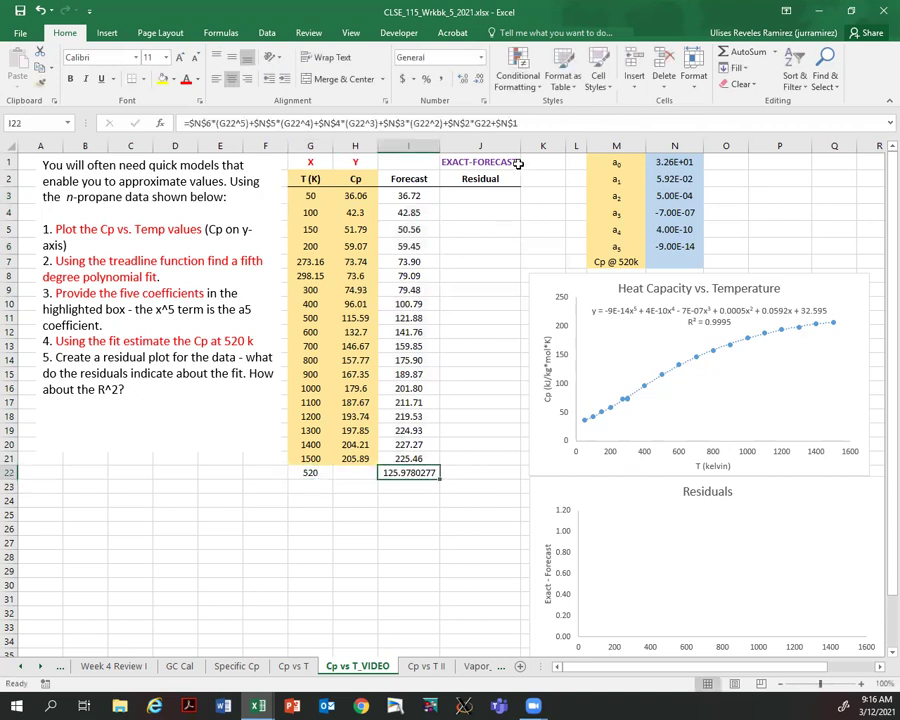
Step: Format the 520 K forecast in I22 to show two decimal places
{"action": "left_click", "coordinate": [479, 80]}
{"action": "left_click", "coordinate": [479, 80]}
{"action": "left_click", "coordinate": [479, 80]}
{"action": "left_click", "coordinate": [479, 80]}
{"action": "left_click", "coordinate": [479, 80]}
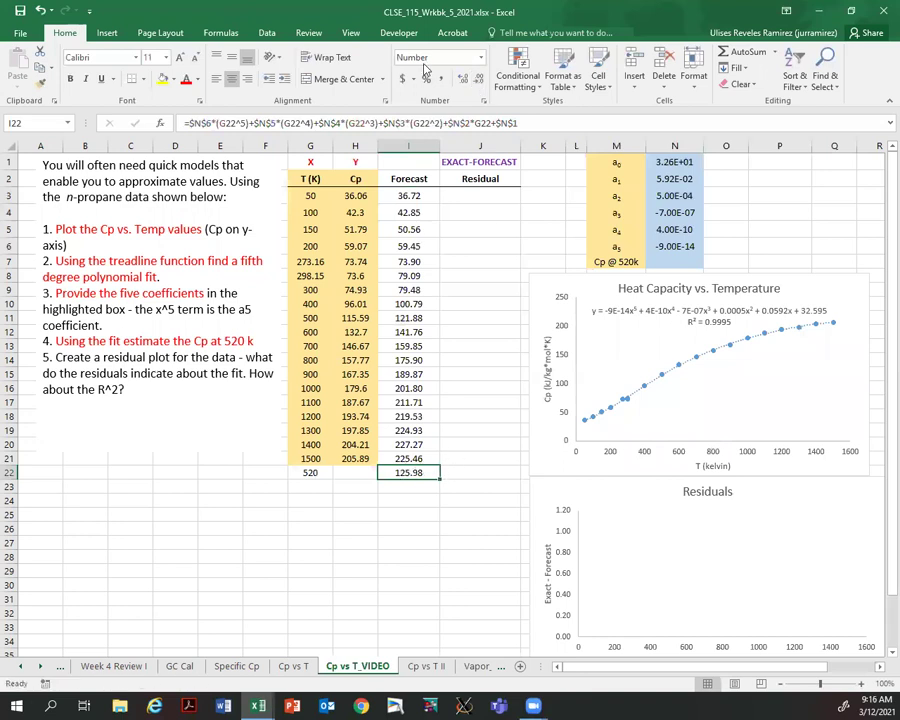
{"action": "left_click", "coordinate": [463, 79]}
{"action": "left_click", "coordinate": [478, 82]}
Step: Copy the I22 forecast into N7 as a value only and show it with two decimal places
{"action": "key", "text": "ctrl+c"}
{"action": "left_click", "coordinate": [676, 261]}
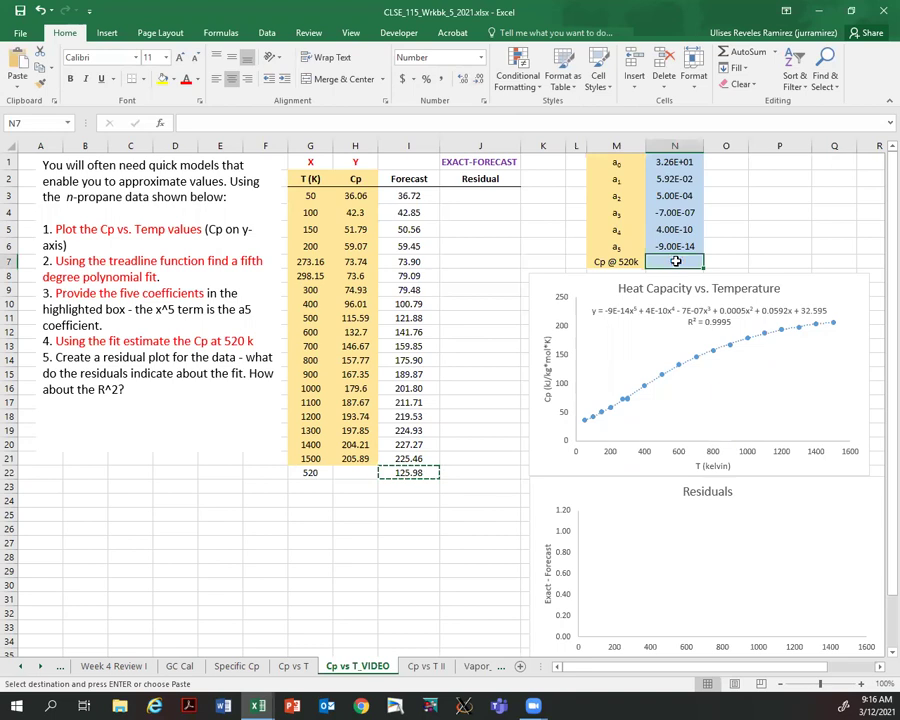
{"action": "key", "text": "ctrl+v"}
{"action": "left_click", "coordinate": [735, 279]}
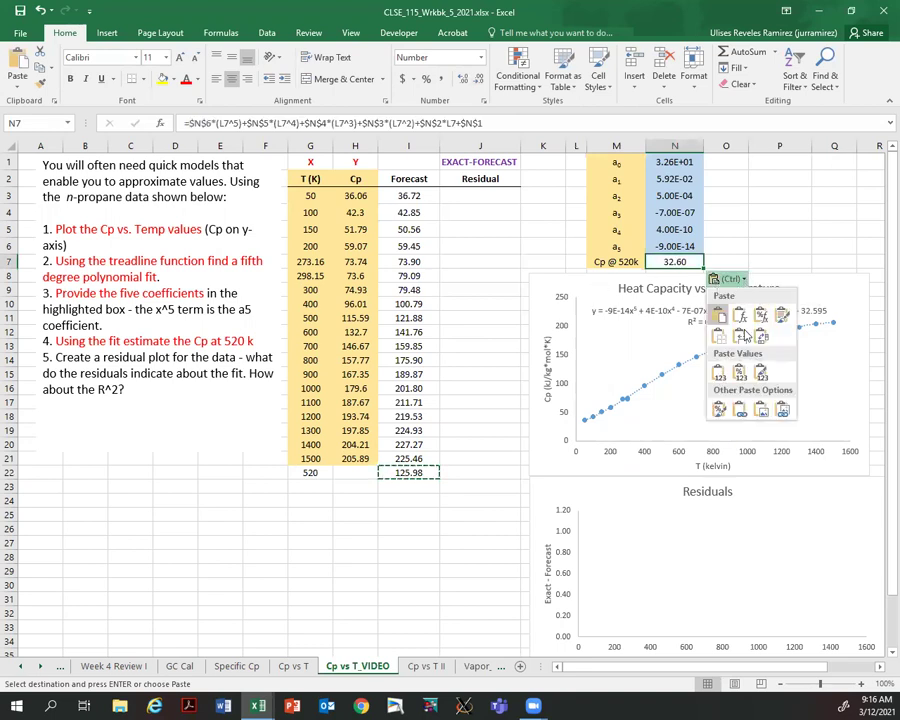
{"action": "left_click", "coordinate": [719, 372]}
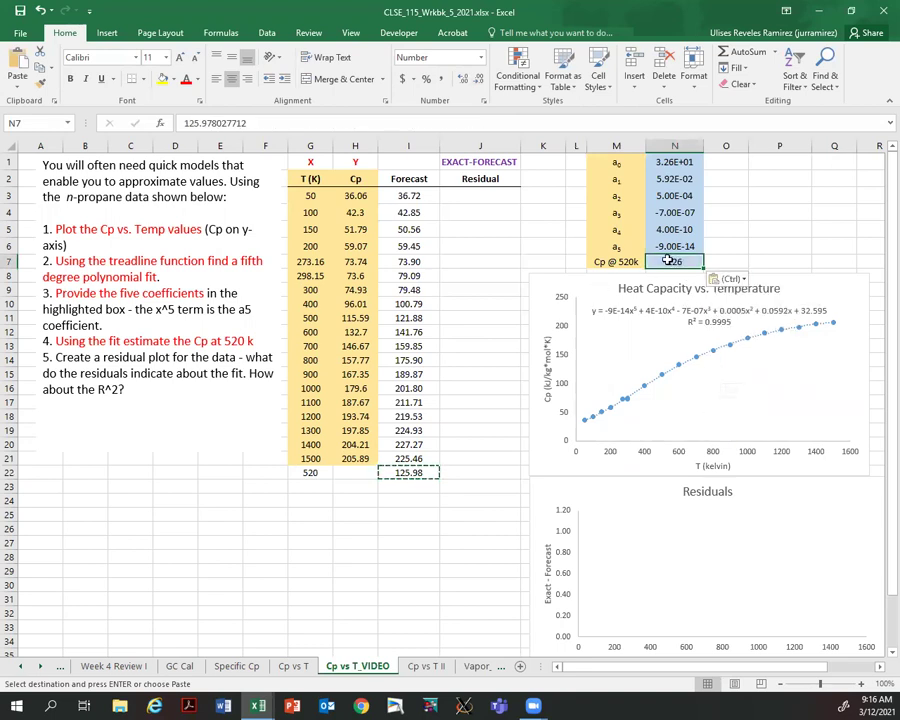
{"action": "left_click", "coordinate": [462, 84]}
{"action": "left_click", "coordinate": [462, 84]}
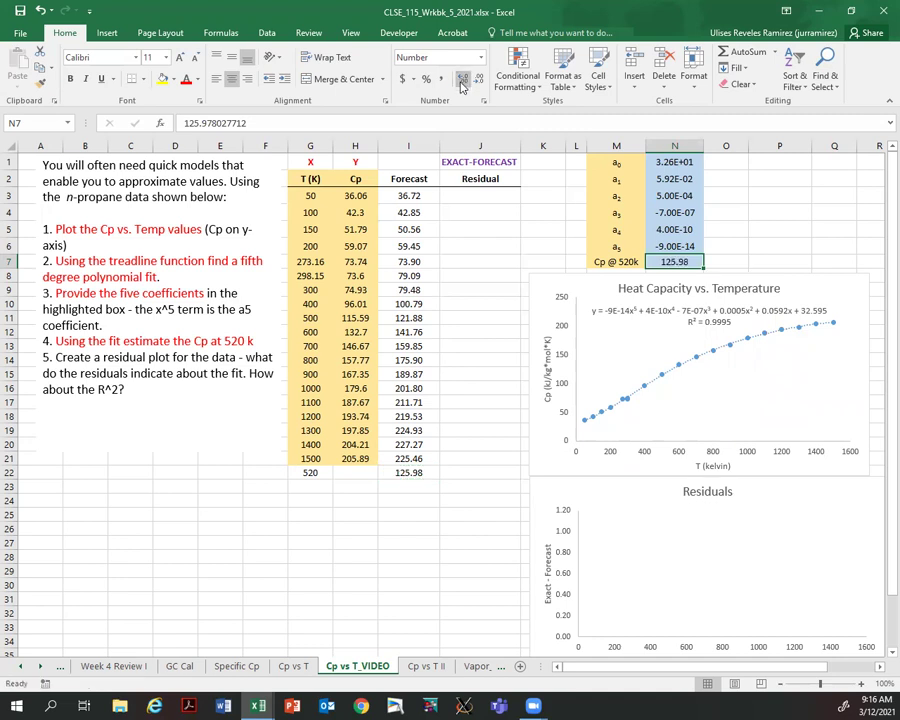
Step: Enter the residual formula =H3-I3 in J3, subtracting the forecast from the exact Cp
{"action": "left_click", "coordinate": [452, 349]}
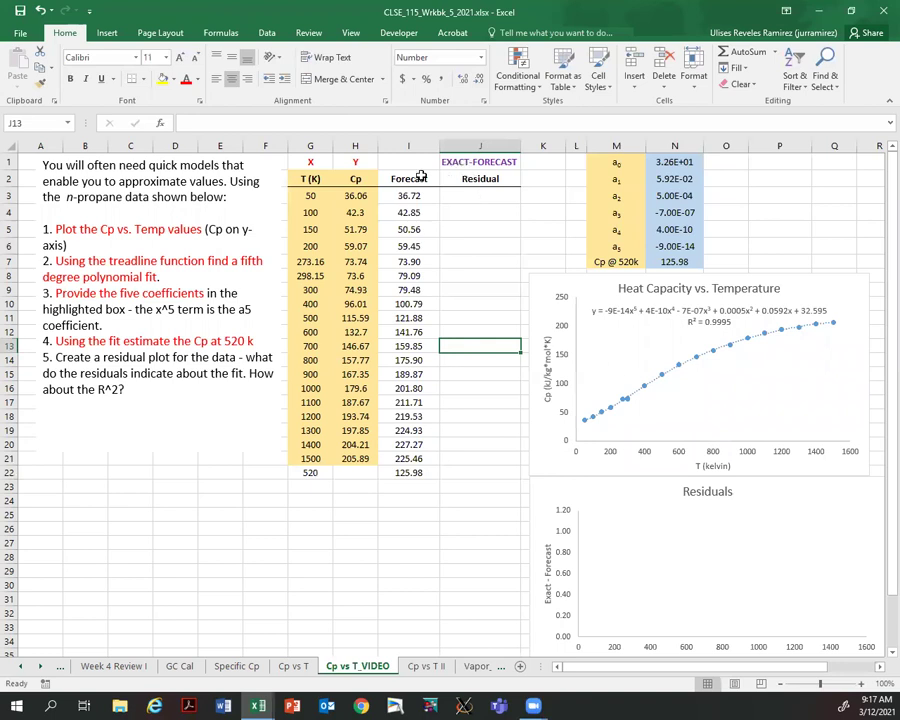
{"action": "left_click", "coordinate": [355, 195]}
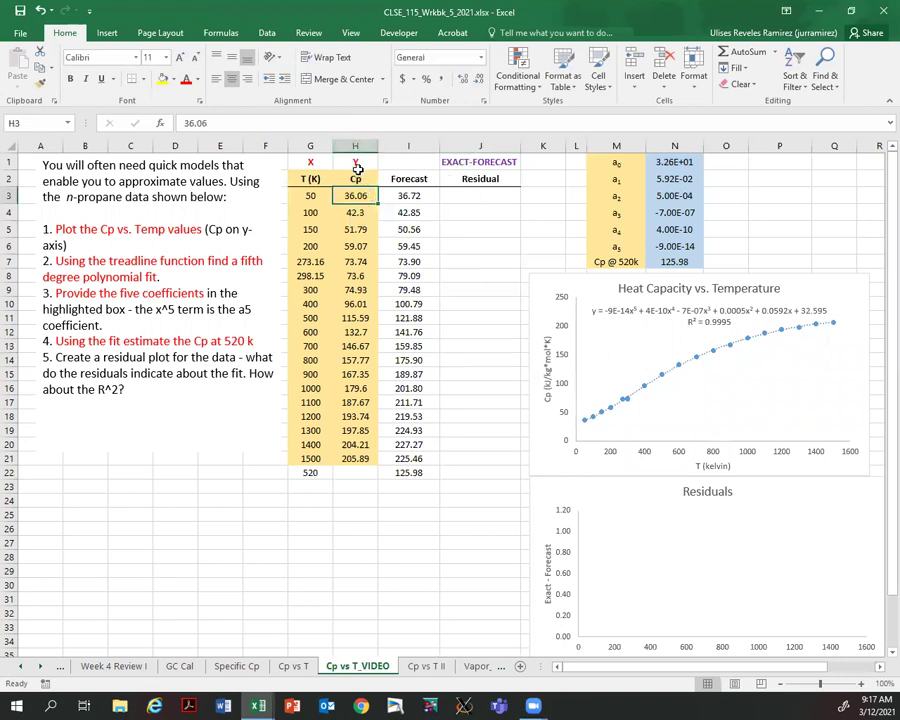
{"action": "left_click", "coordinate": [463, 197]}
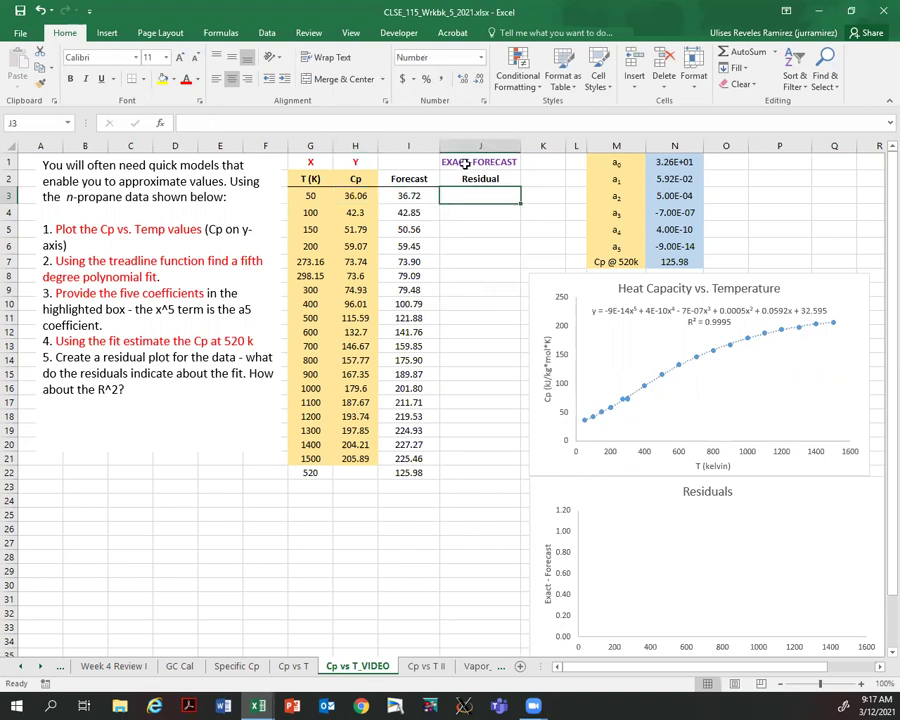
{"action": "type", "text": "="}
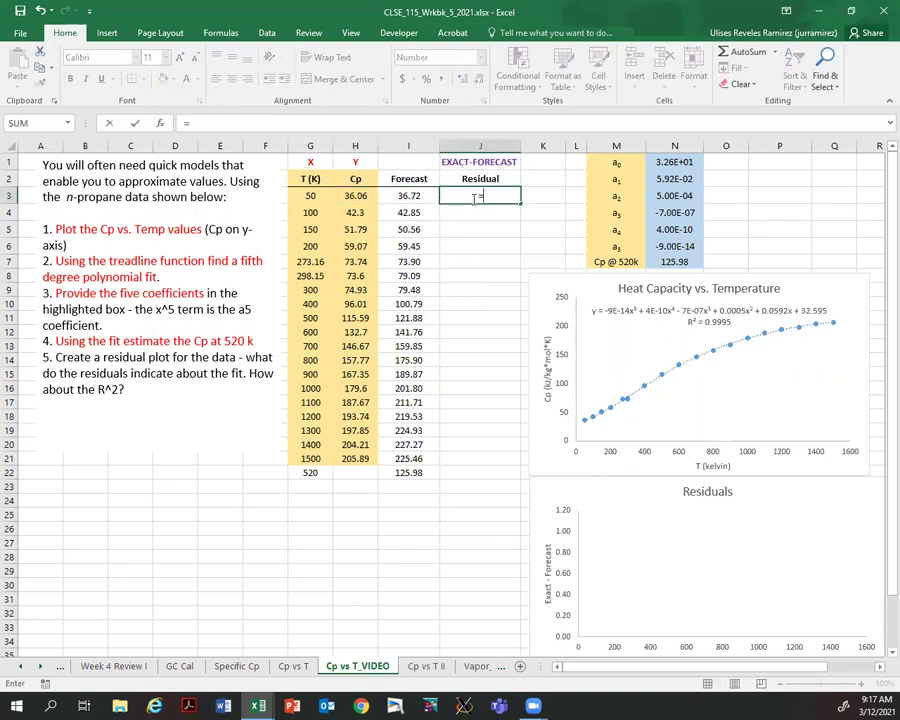
{"action": "left_click", "coordinate": [357, 197]}
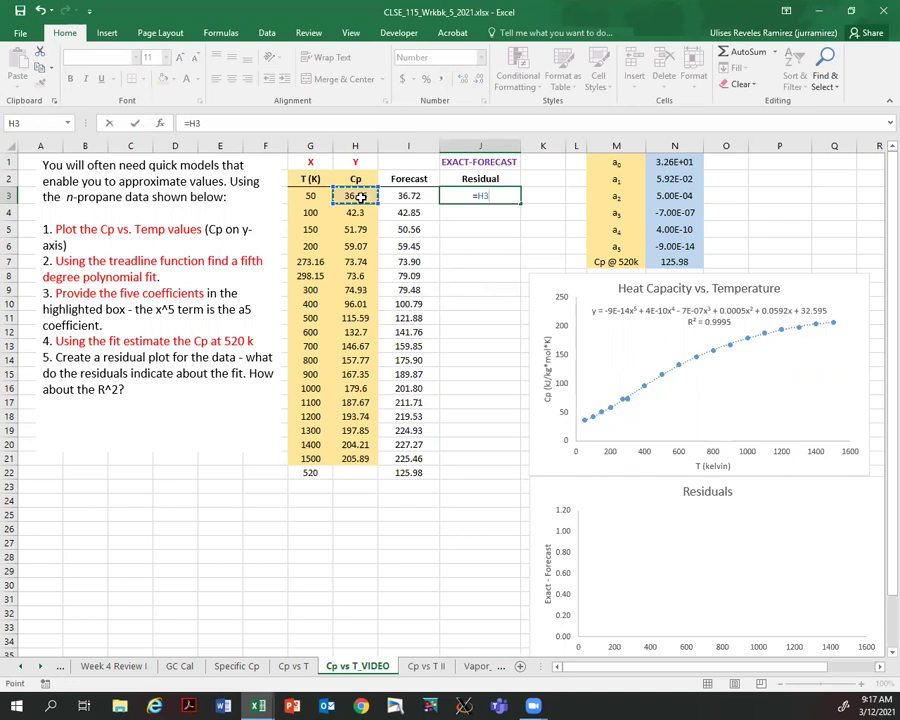
{"action": "type", "text": "-"}
{"action": "left_click", "coordinate": [404, 197]}
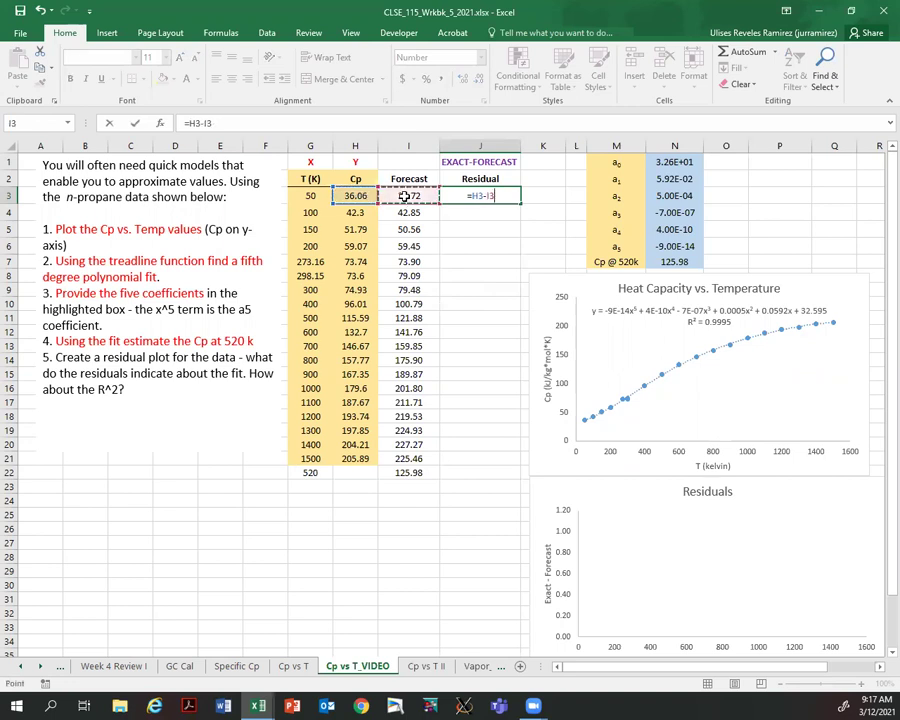
{"action": "key", "text": "Return"}
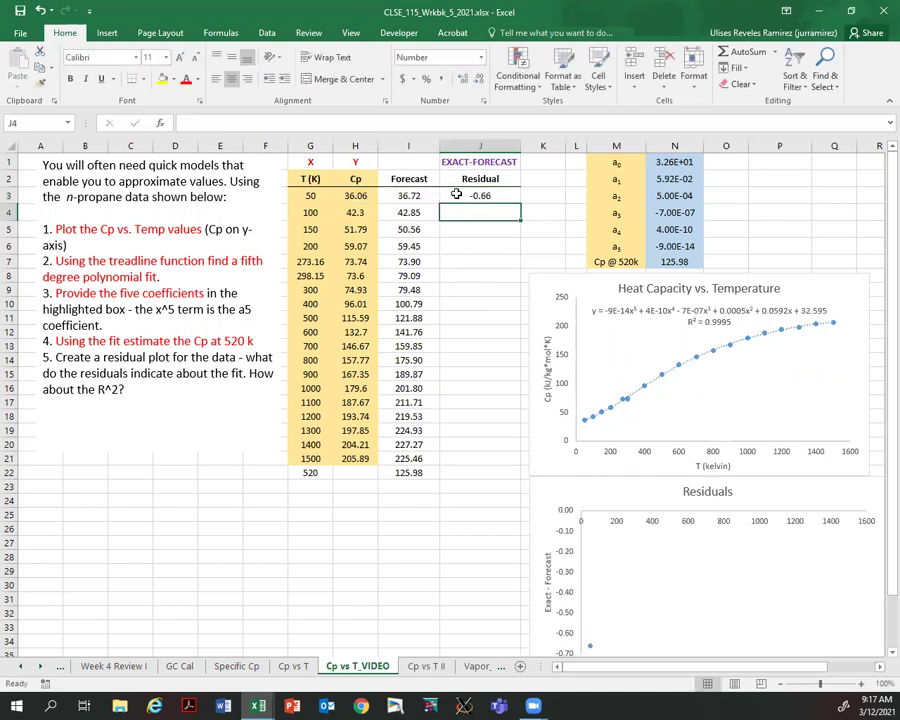
Step: Fill the residual formula in J3 down through J21
{"action": "key", "text": "Up"}
{"action": "left_click_drag", "start_coordinate": [521, 203], "coordinate": [500, 466]}
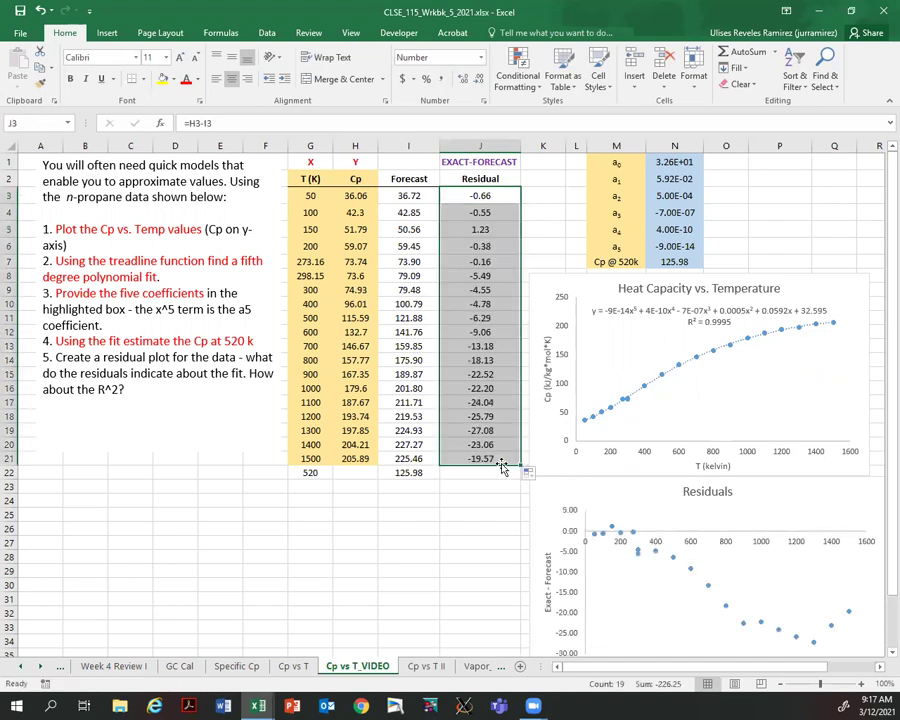
Step: Check the Residuals chart's source data, examining the series' X range in column G and Y range in column J
{"action": "scroll", "coordinate": [684, 545], "scroll_direction": "down", "scroll_amount": 2}
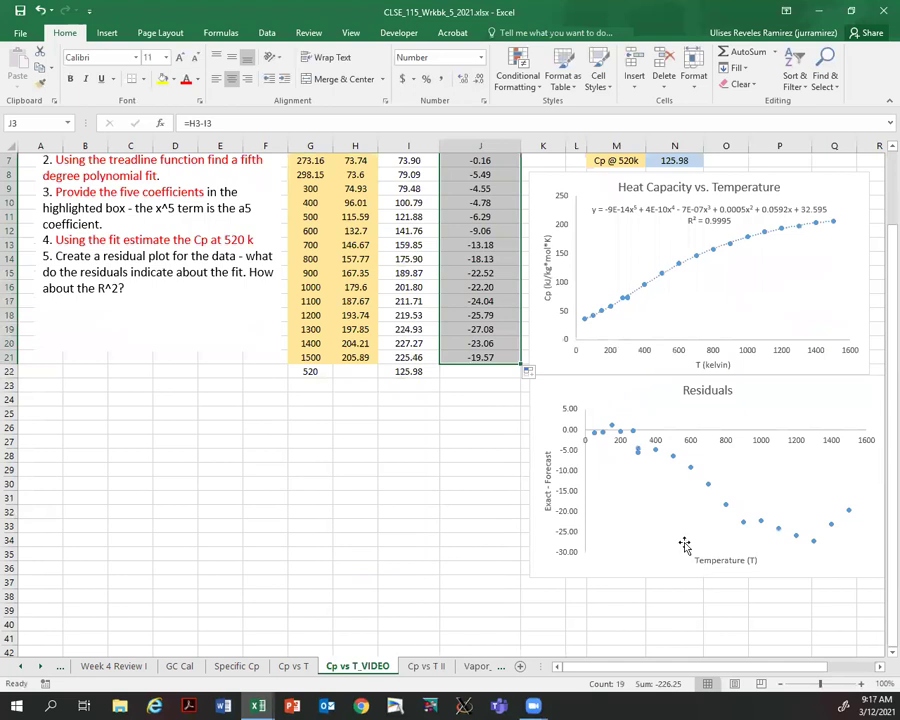
{"action": "scroll", "coordinate": [667, 520], "scroll_direction": "up", "scroll_amount": 1}
{"action": "left_click", "coordinate": [718, 530]}
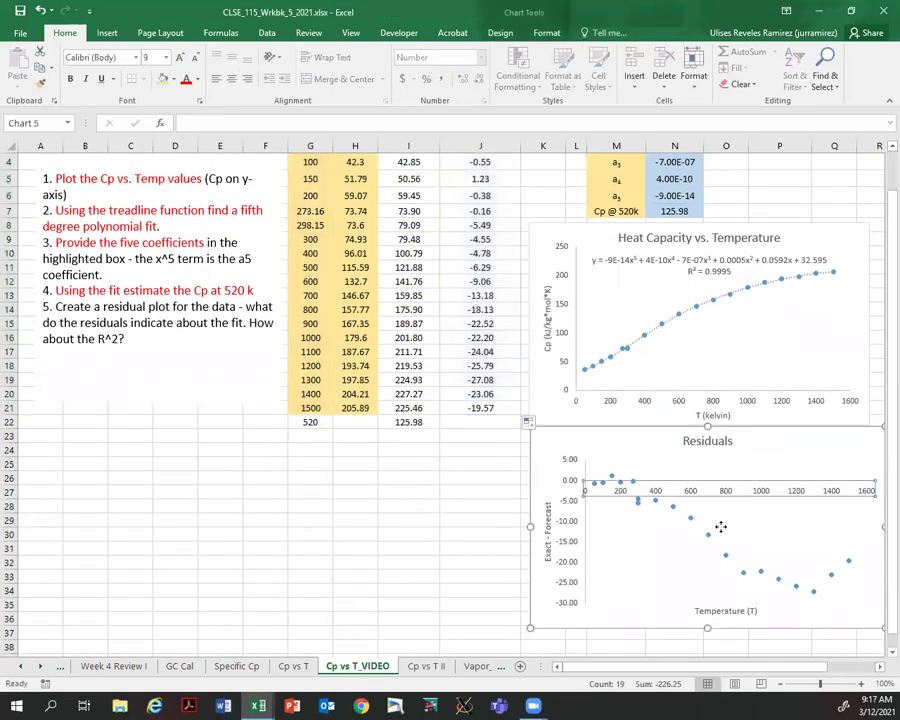
{"action": "left_click", "coordinate": [720, 528]}
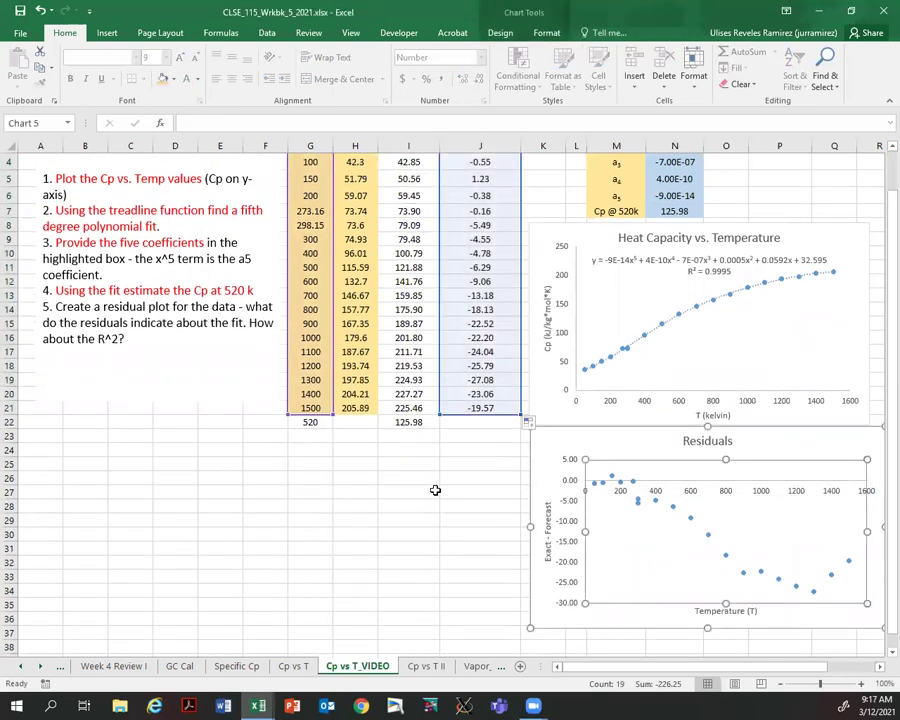
{"action": "scroll", "coordinate": [436, 487], "scroll_direction": "up", "scroll_amount": 1}
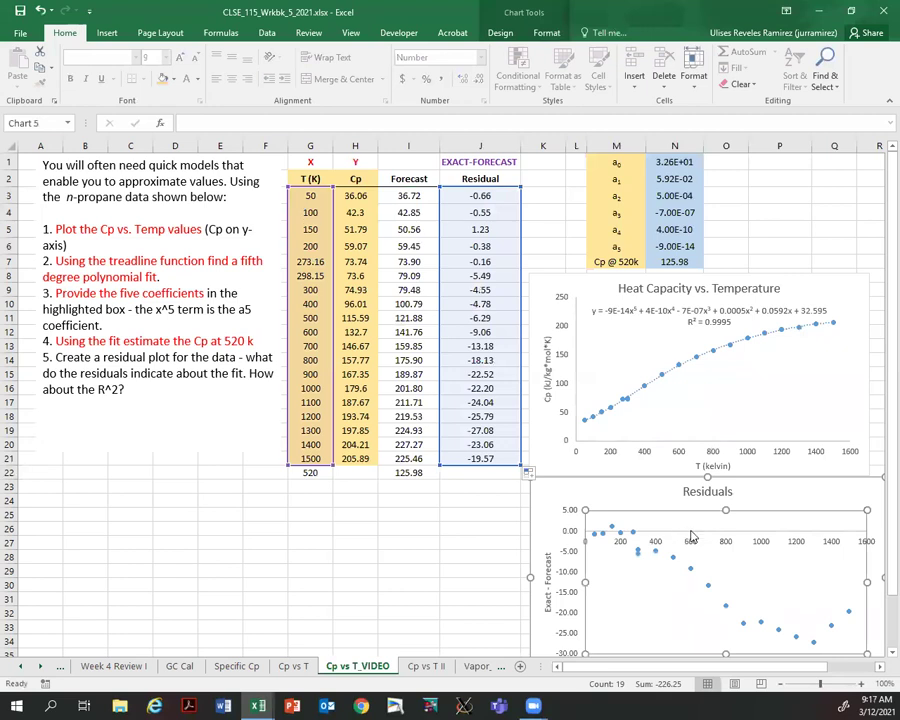
{"action": "scroll", "coordinate": [717, 548], "scroll_direction": "down", "scroll_amount": 2}
{"action": "right_click", "coordinate": [744, 484]}
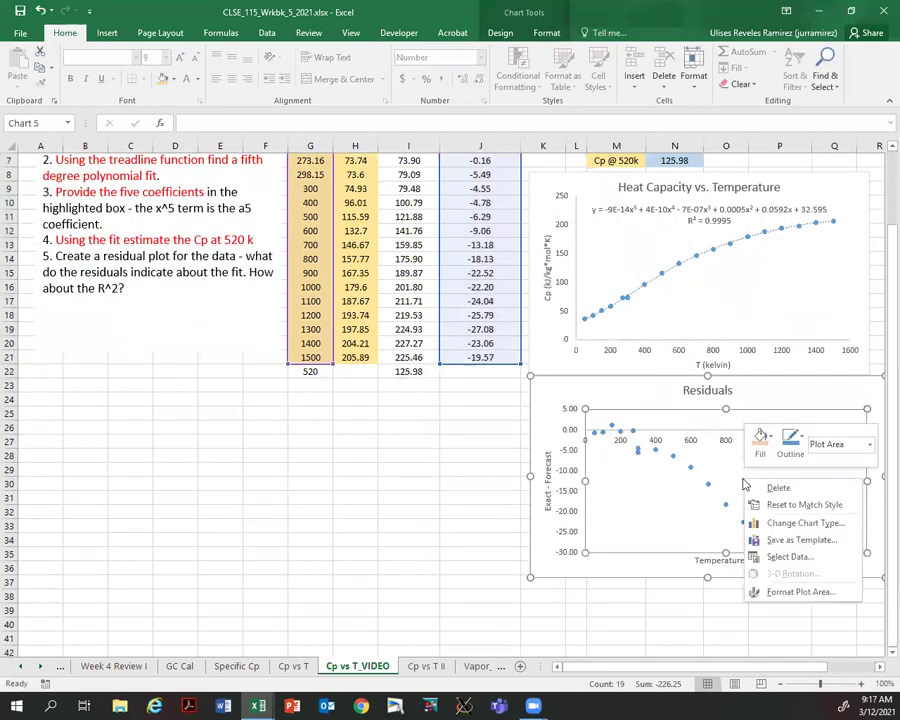
{"action": "left_click", "coordinate": [790, 556]}
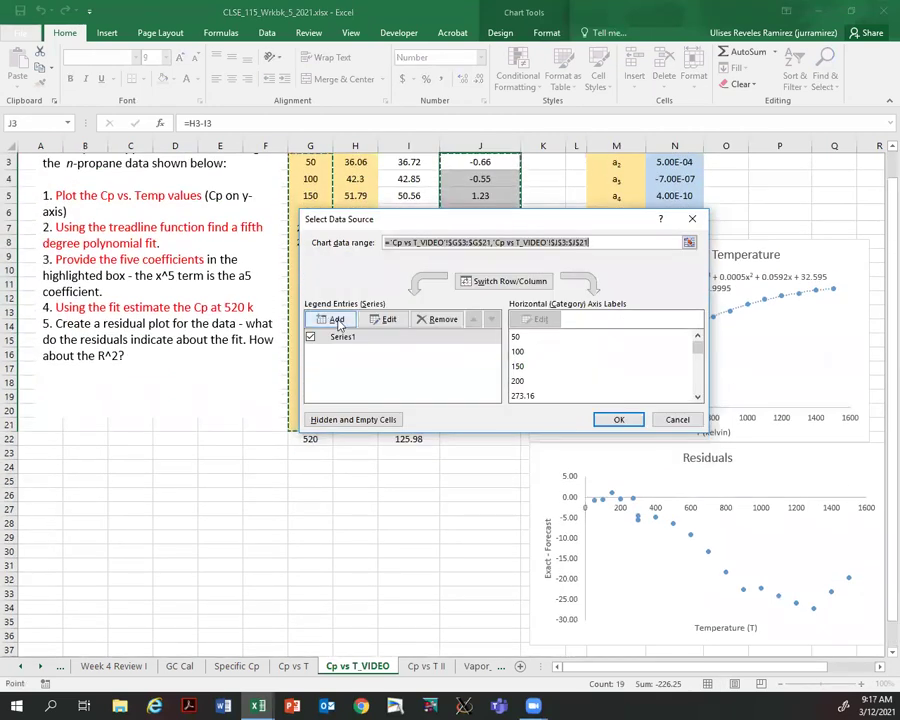
{"action": "left_click", "coordinate": [389, 319]}
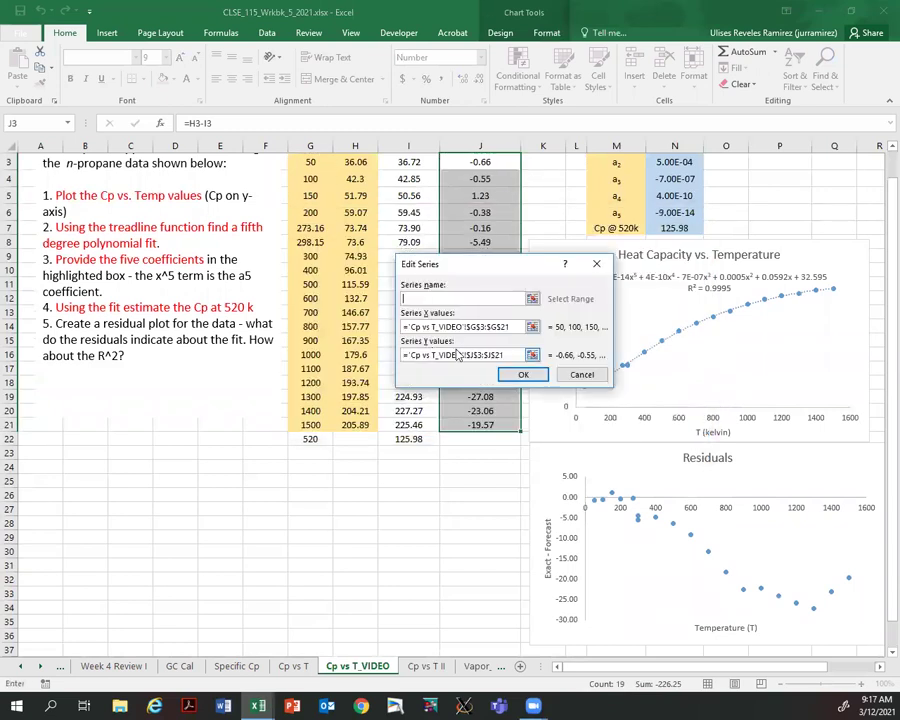
{"action": "left_click", "coordinate": [532, 327]}
{"action": "scroll", "coordinate": [368, 237], "scroll_direction": "up", "scroll_amount": 1}
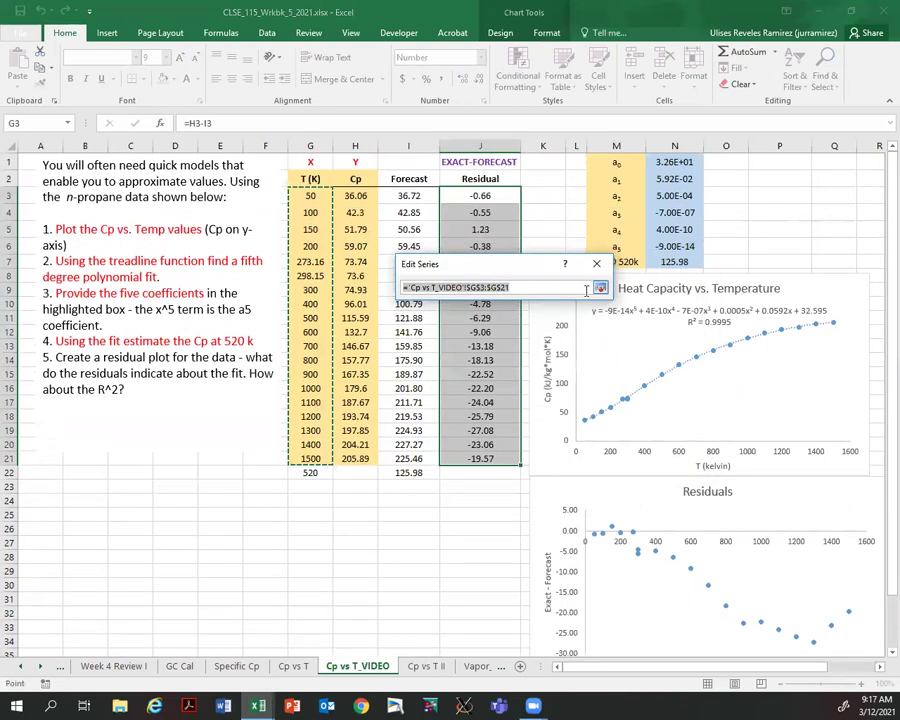
{"action": "left_click", "coordinate": [600, 287]}
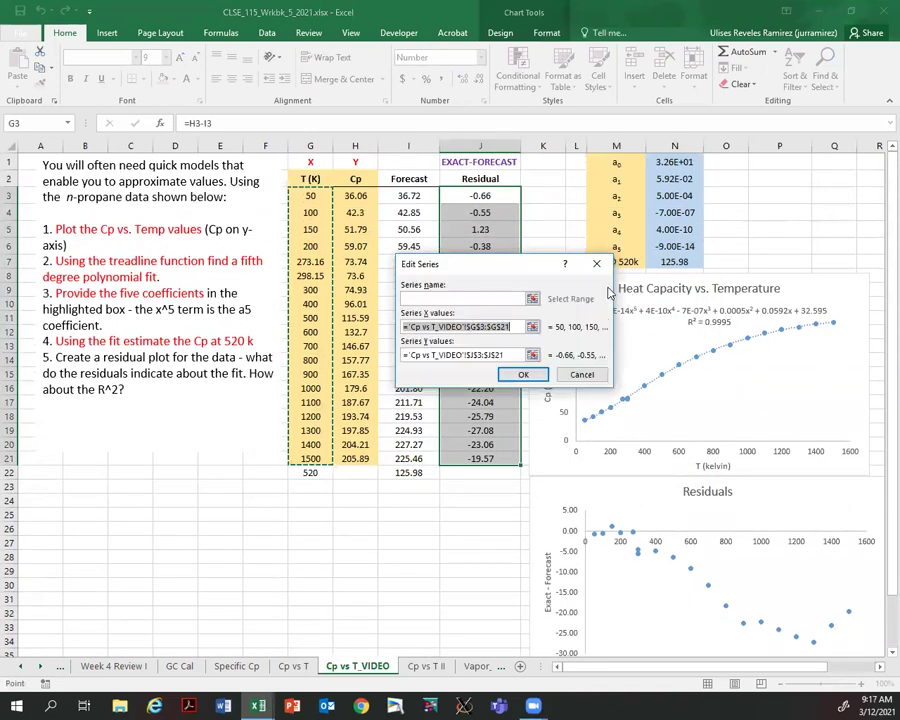
{"action": "left_click", "coordinate": [532, 355]}
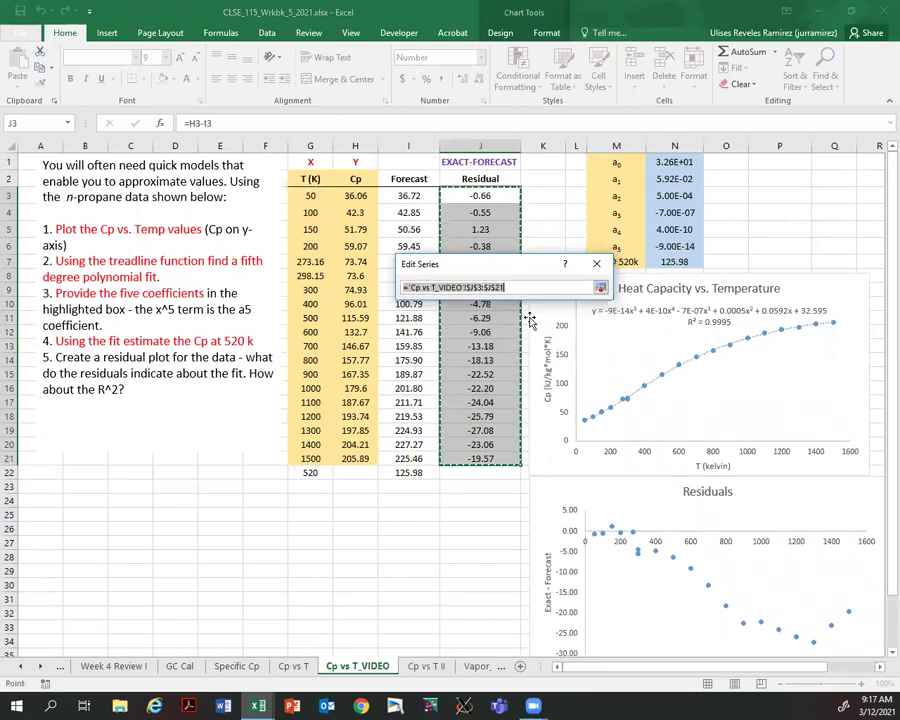
{"action": "left_click", "coordinate": [600, 287]}
{"action": "left_click", "coordinate": [632, 372]}
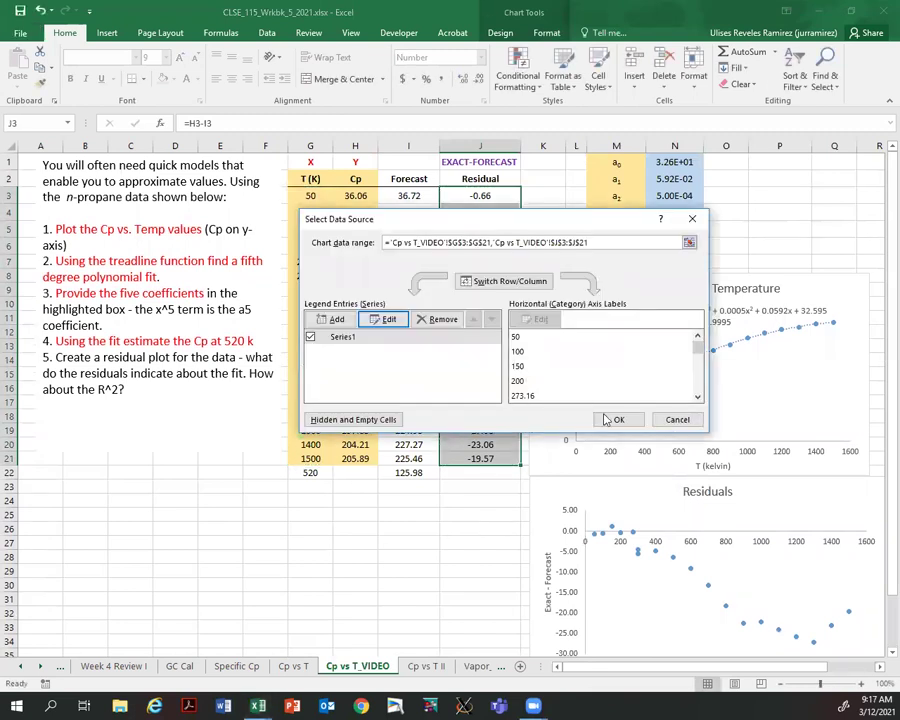
{"action": "key", "text": "Return"}
Step: Review the residuals in J3:J21 and compare the Cp, forecast and residual in the 1500 K row
{"action": "left_click", "coordinate": [484, 514]}
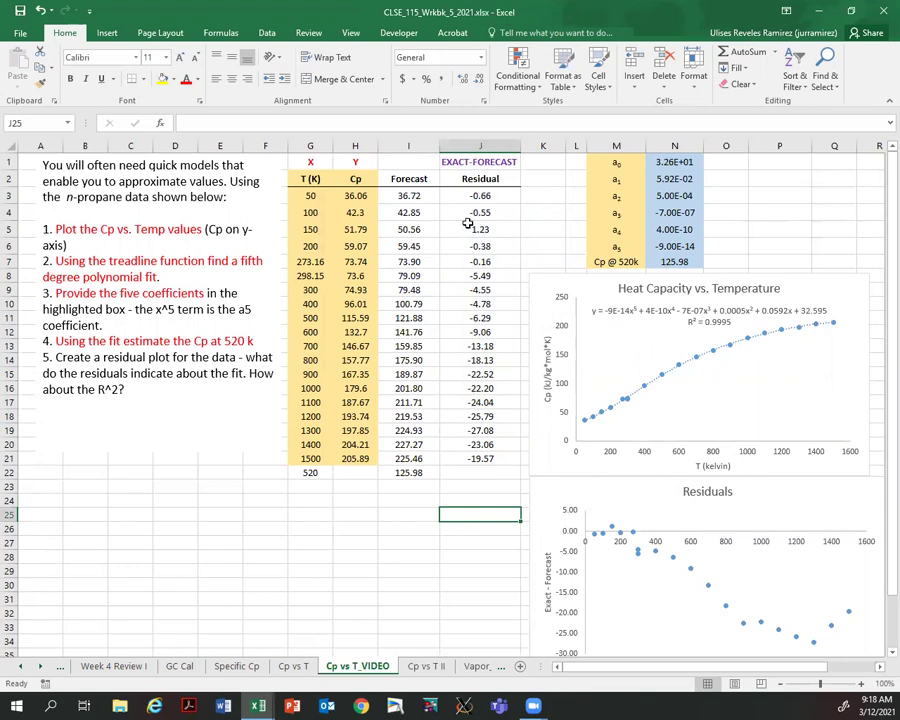
{"action": "left_click_drag", "start_coordinate": [475, 198], "coordinate": [481, 456]}
{"action": "left_click_drag", "start_coordinate": [356, 458], "coordinate": [481, 461]}
{"action": "left_click", "coordinate": [475, 497]}
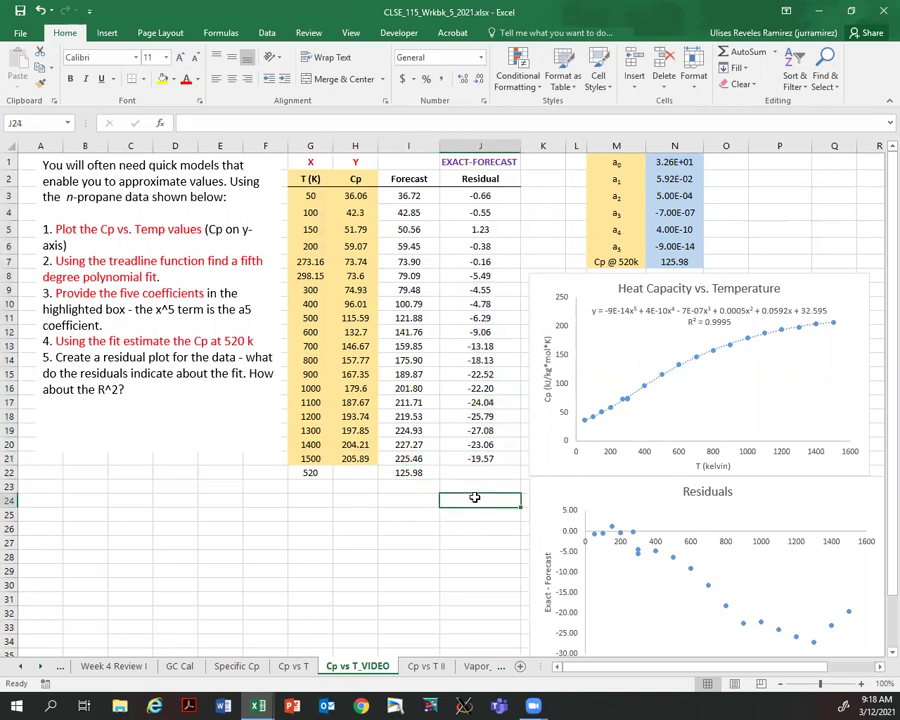
{"action": "left_click", "coordinate": [430, 512]}
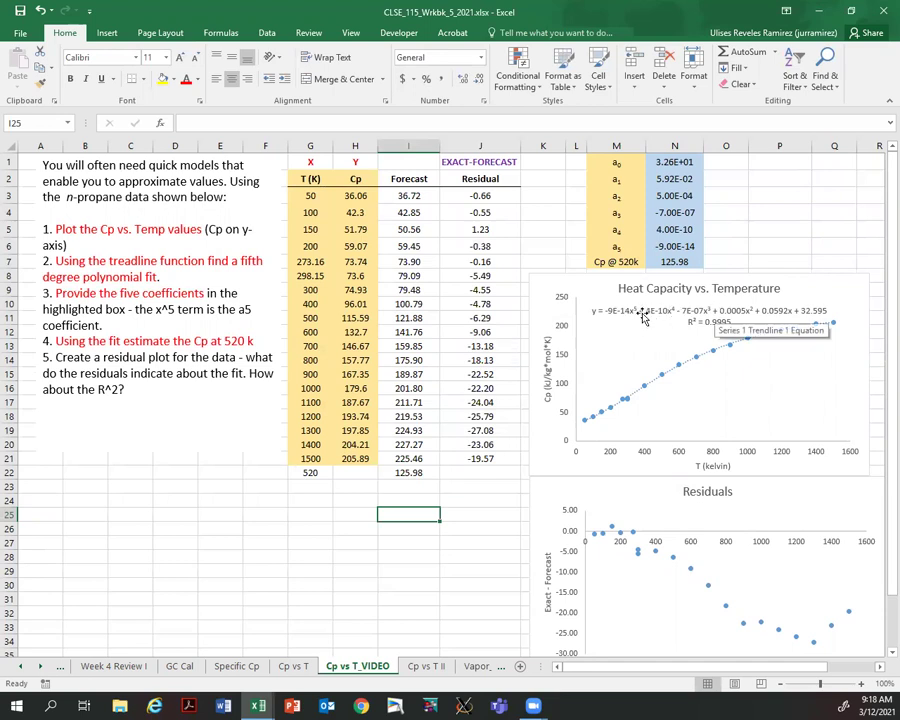
Step: Format the trendline equation label in scientific notation with 3 decimal places and shift it slightly to the right within the chart
{"action": "double_click", "coordinate": [705, 312]}
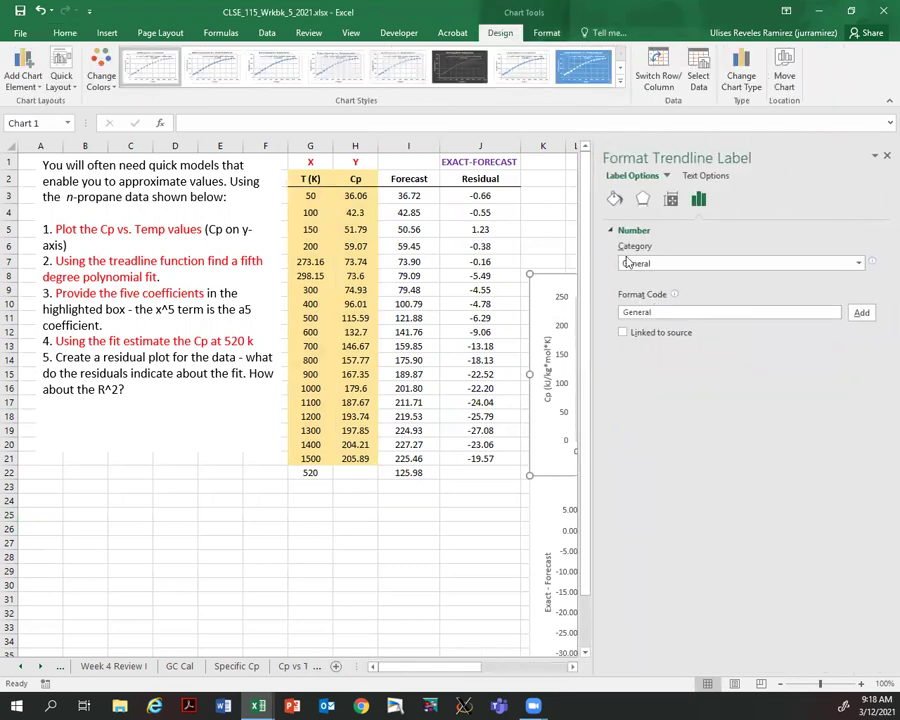
{"action": "left_click", "coordinate": [857, 264]}
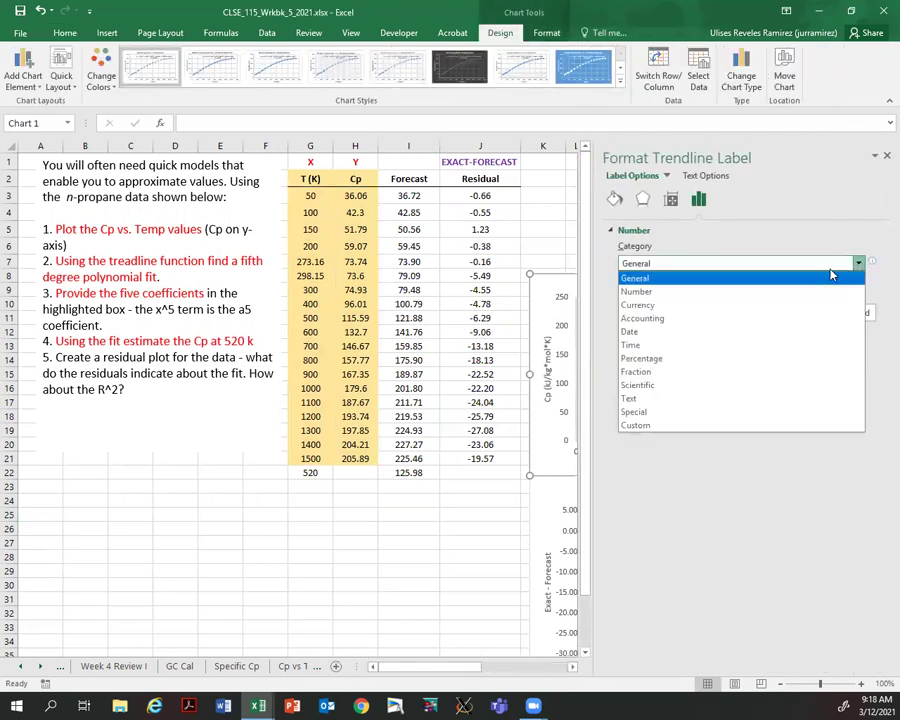
{"action": "left_click", "coordinate": [636, 385]}
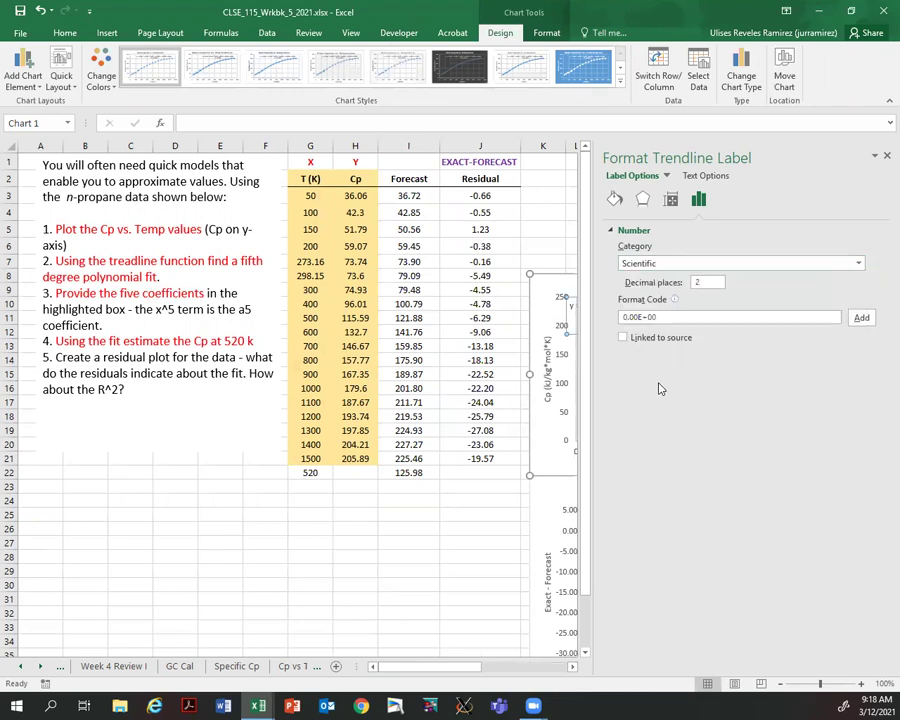
{"action": "left_click_drag", "start_coordinate": [707, 287], "coordinate": [690, 289]}
{"action": "type", "text": "3"}
{"action": "left_click", "coordinate": [696, 316]}
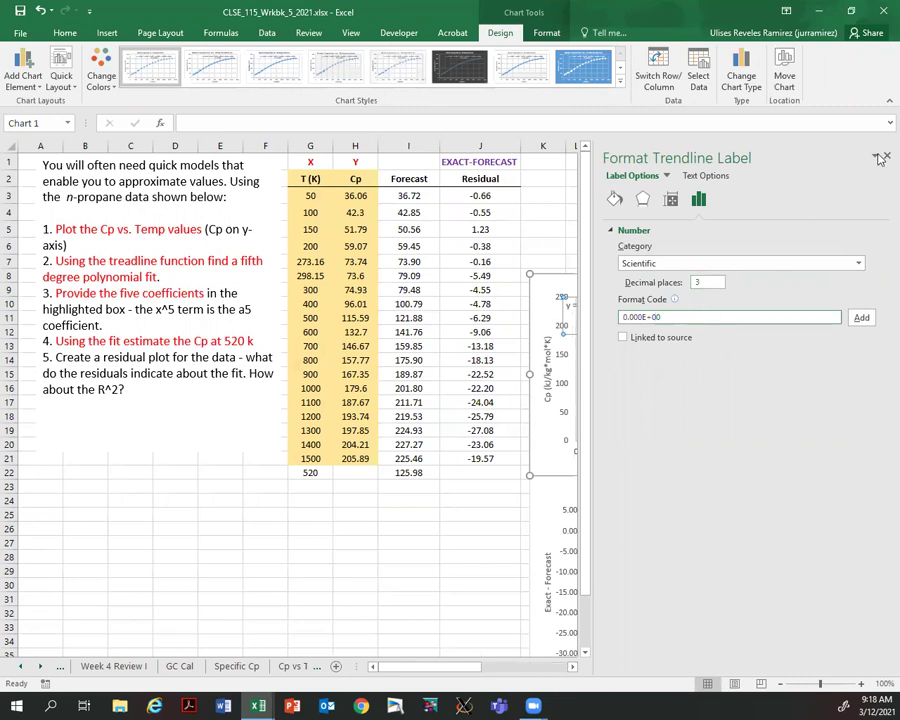
{"action": "left_click", "coordinate": [881, 158]}
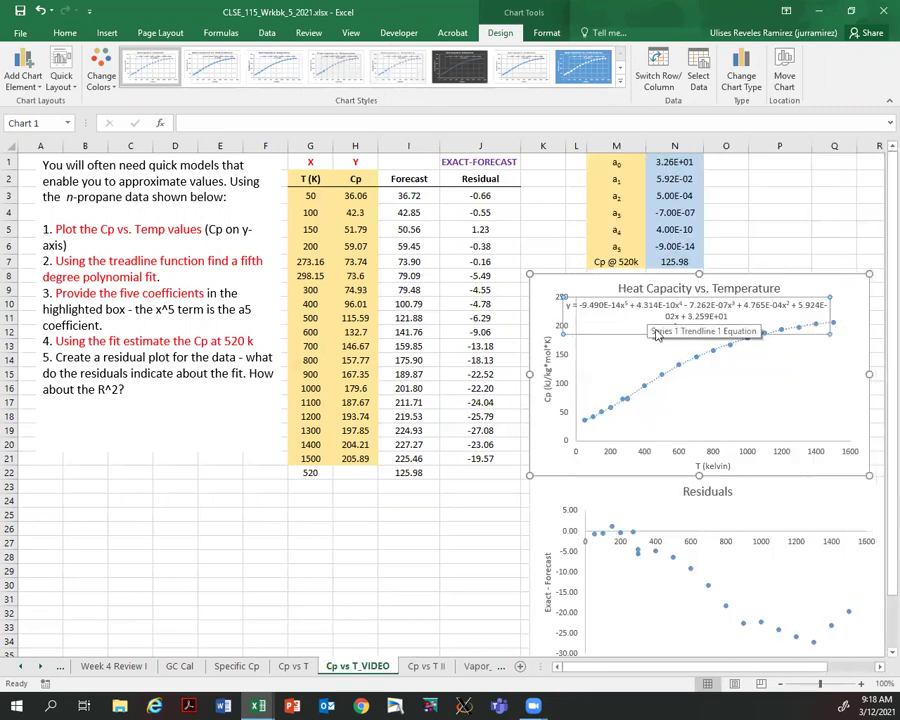
{"action": "left_click_drag", "start_coordinate": [653, 331], "coordinate": [671, 331]}
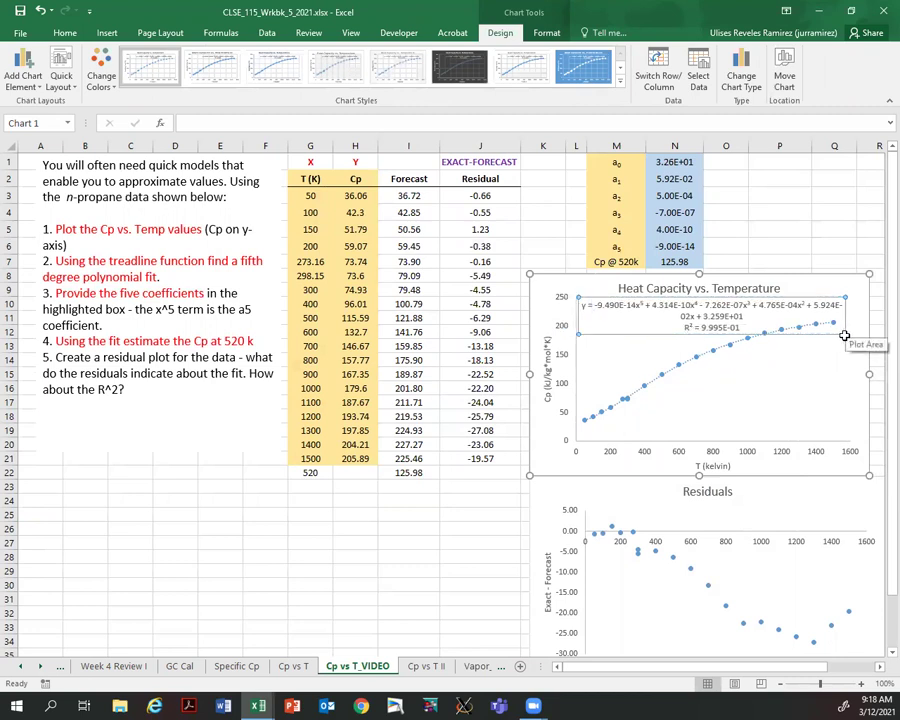
Step: Set the a5 coefficient in N6 to -9.49E-14
{"action": "left_click", "coordinate": [675, 244]}
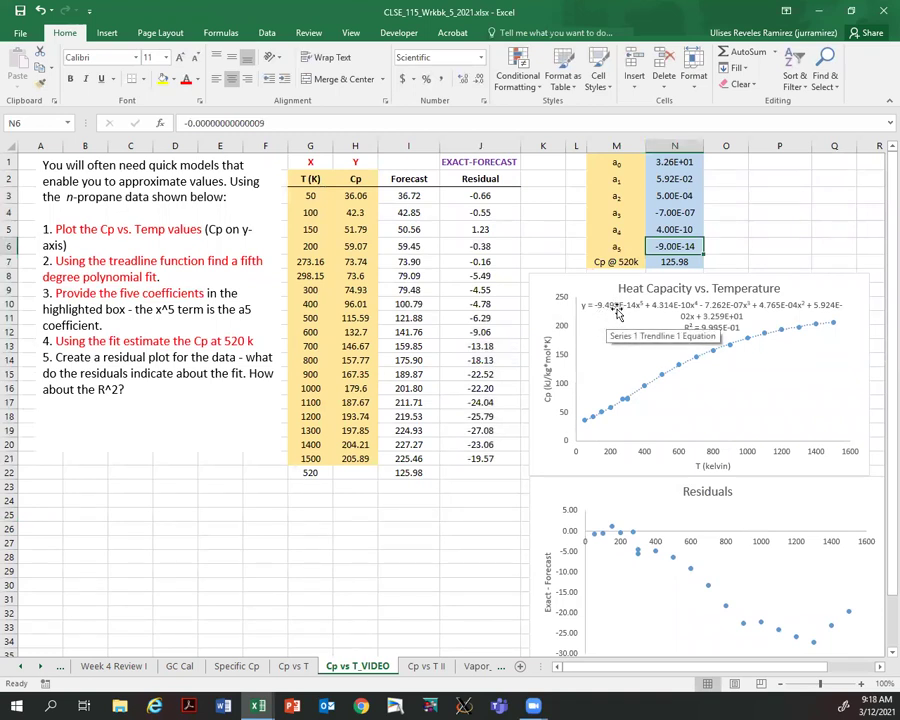
{"action": "left_click_drag", "start_coordinate": [297, 122], "coordinate": [115, 130]}
{"action": "key", "text": "BackSpace"}
{"action": "type", "text": "-9."}
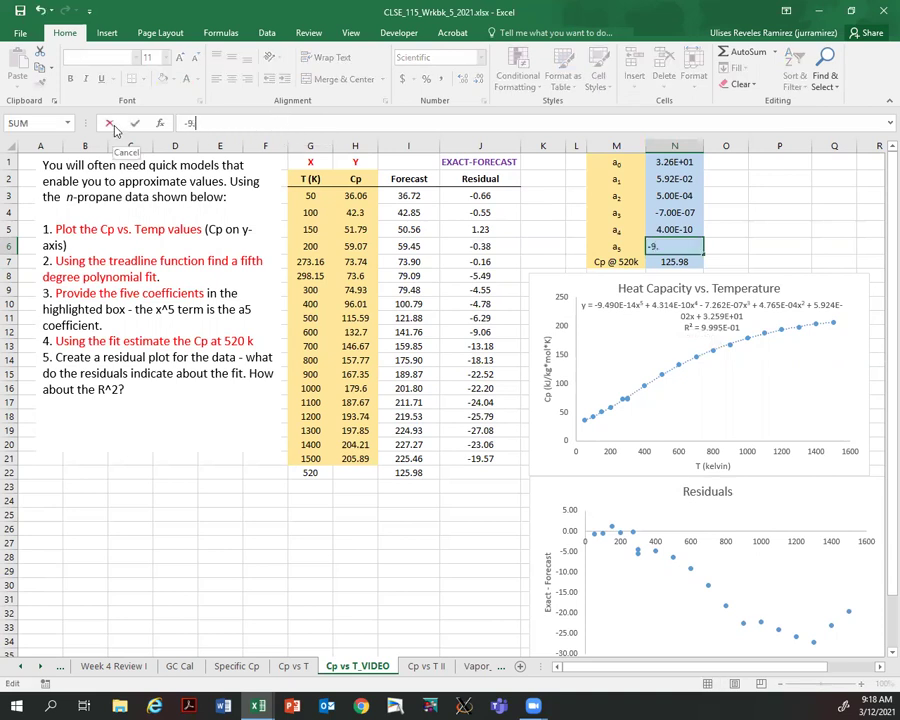
{"action": "type", "text": "49E-14"}
{"action": "key", "text": "Return"}
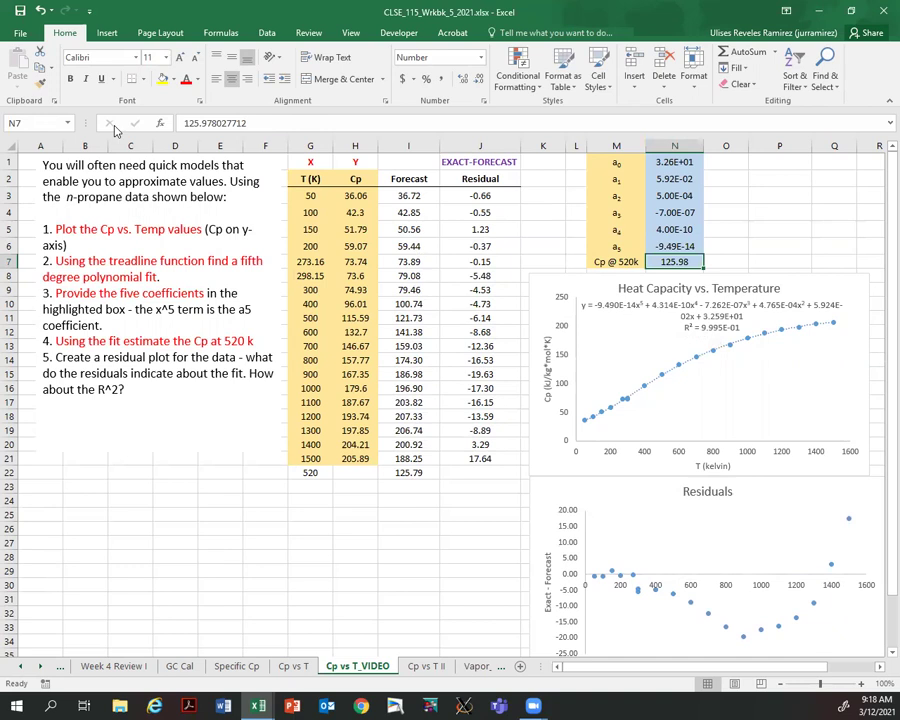
Step: Set the a4 coefficient in N5 to 4.314E-10 and show the coefficients in N1:N6 with three decimal places
{"action": "left_click", "coordinate": [672, 229]}
{"action": "left_click", "coordinate": [169, 121]}
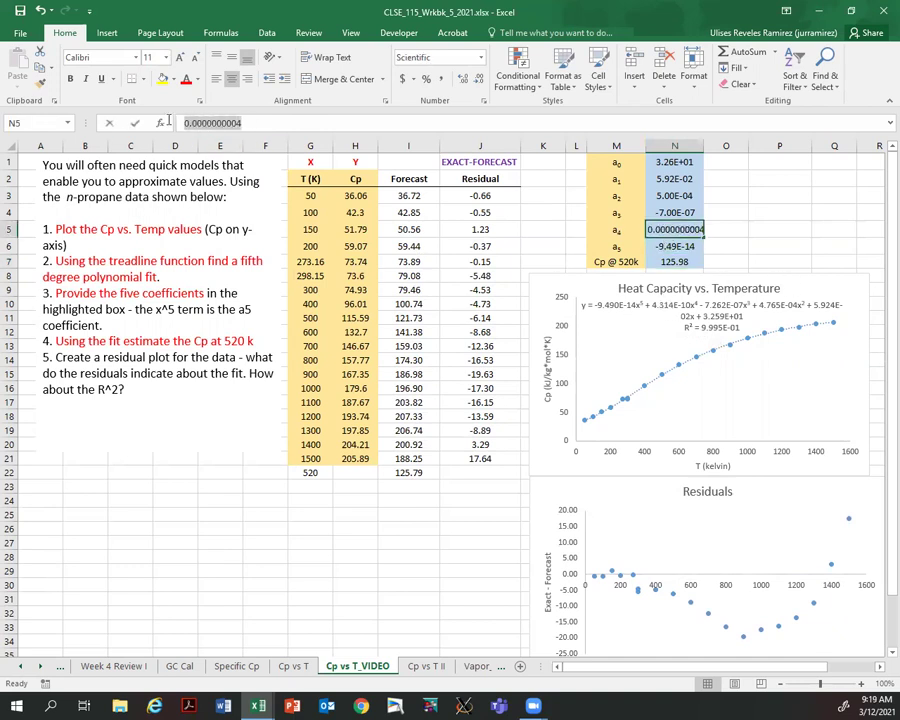
{"action": "double_click", "coordinate": [166, 122]}
{"action": "type", "text": ".314"}
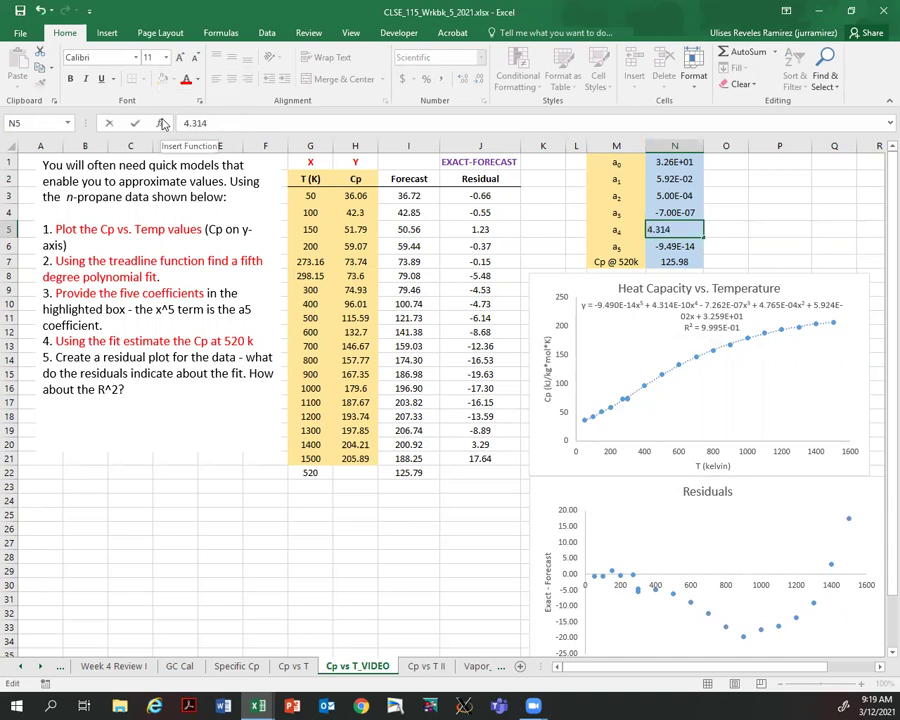
{"action": "type", "text": "E-10"}
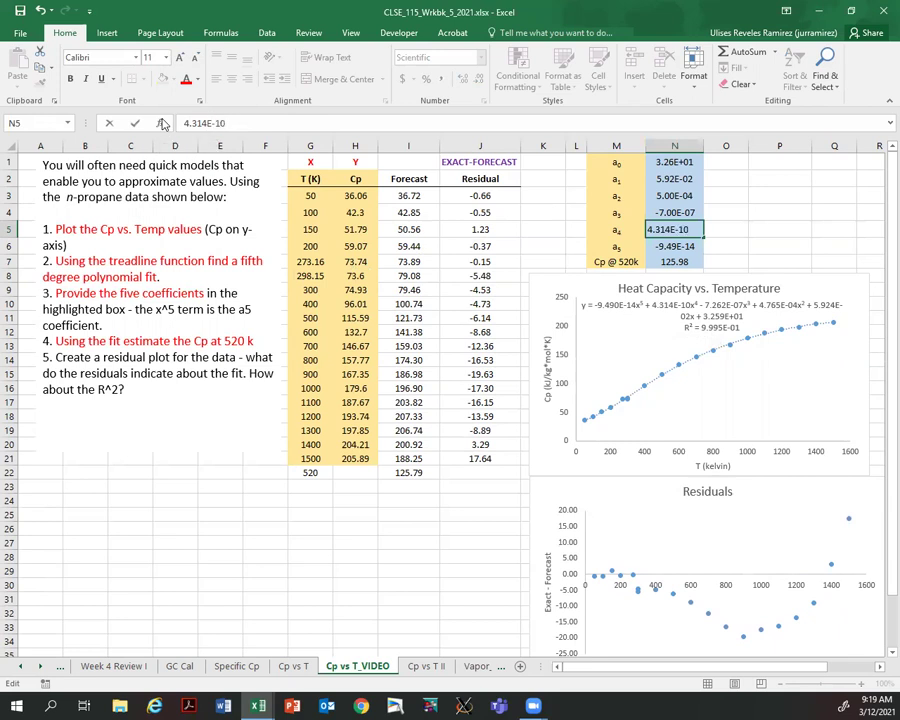
{"action": "key", "text": "Return"}
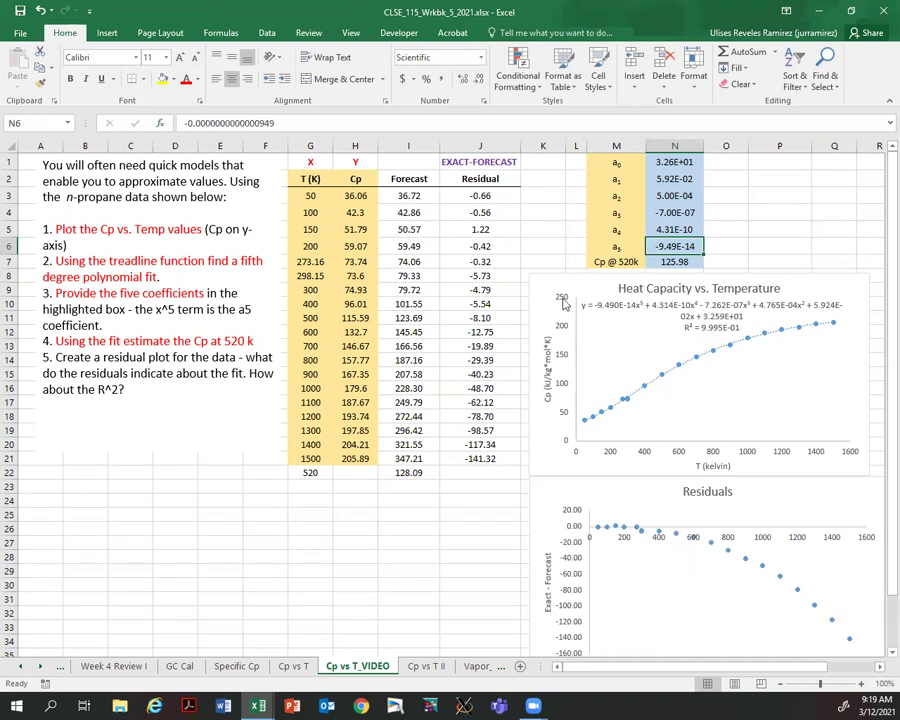
{"action": "left_click_drag", "start_coordinate": [674, 162], "coordinate": [673, 246]}
{"action": "left_click", "coordinate": [463, 79]}
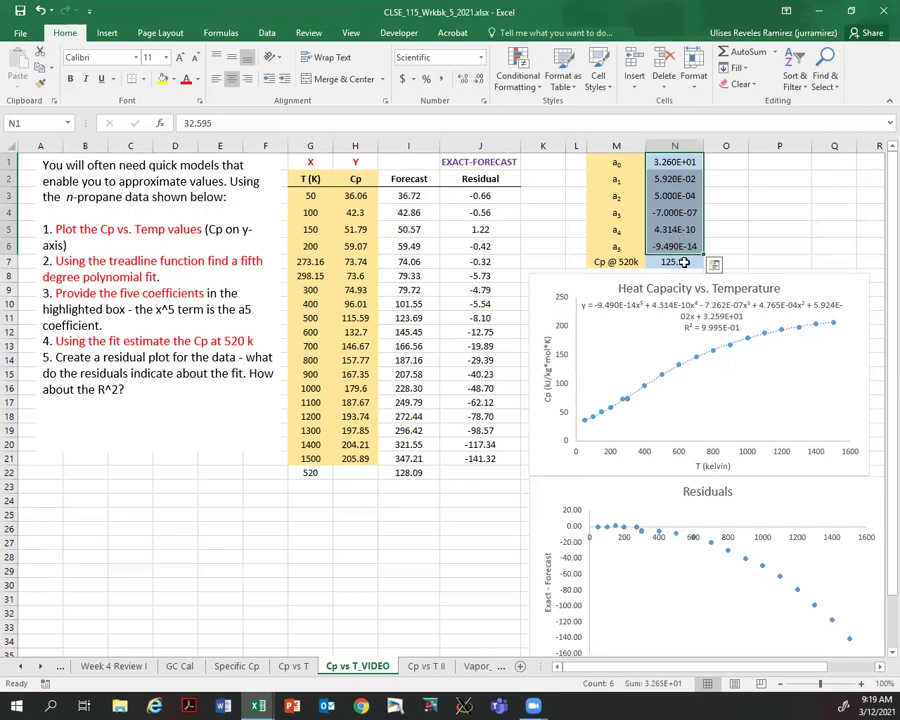
Step: Set the a3 coefficient in N4 to -7.262E-7
{"action": "left_click", "coordinate": [676, 213]}
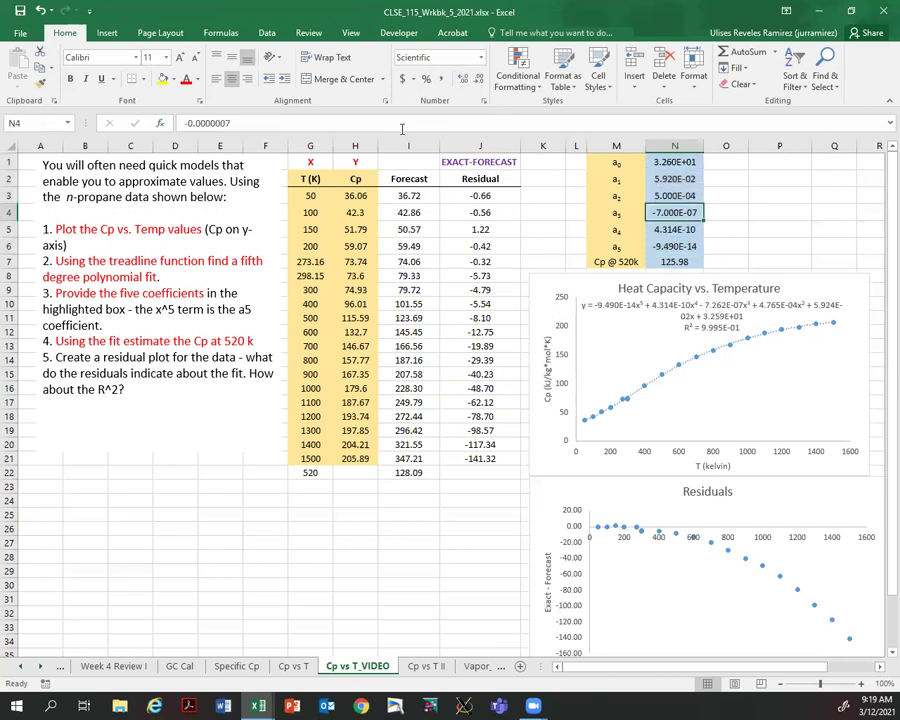
{"action": "key", "text": "F2"}
{"action": "key", "text": "BackSpace"}
{"action": "key", "text": "BackSpace"}
{"action": "key", "text": "BackSpace"}
{"action": "key", "text": "BackSpace"}
{"action": "key", "text": "BackSpace"}
{"action": "key", "text": "BackSpace"}
{"action": "key", "text": "BackSpace"}
{"action": "key", "text": "BackSpace"}
{"action": "key", "text": "BackSpace"}
{"action": "type", "text": "7.262"}
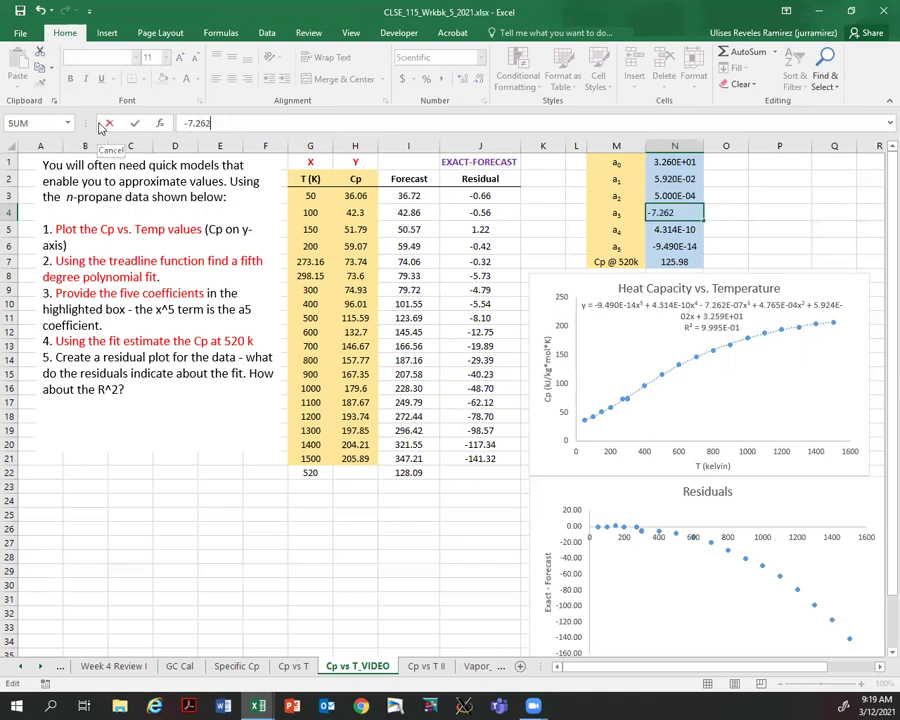
{"action": "type", "text": "E-7"}
{"action": "key", "text": "Return"}
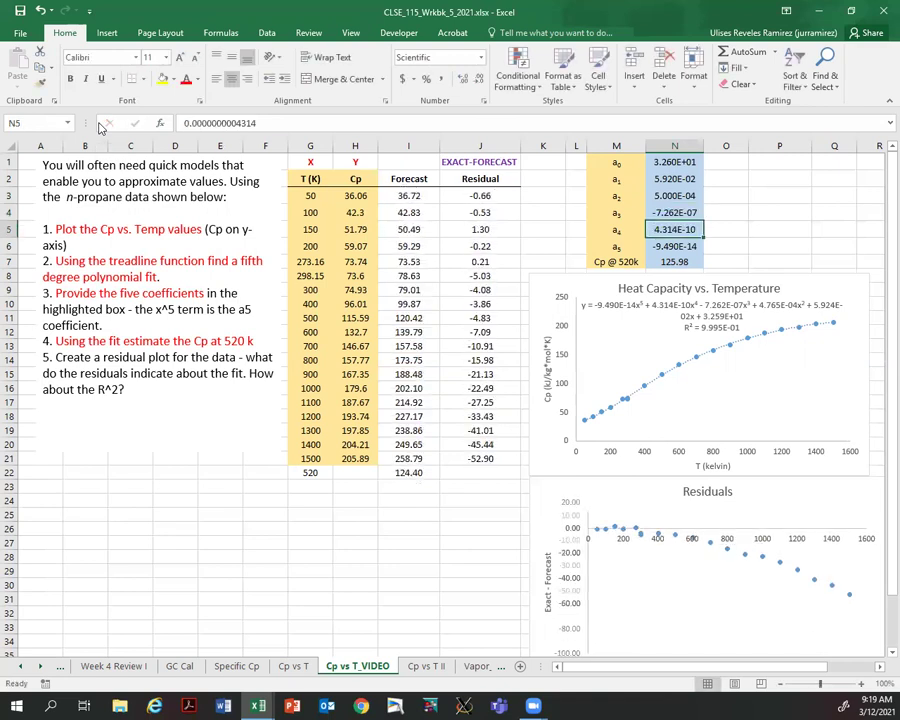
Step: Set the a2 coefficient in N3 to 4.765E-04
{"action": "key", "text": "Up"}
{"action": "key", "text": "Up"}
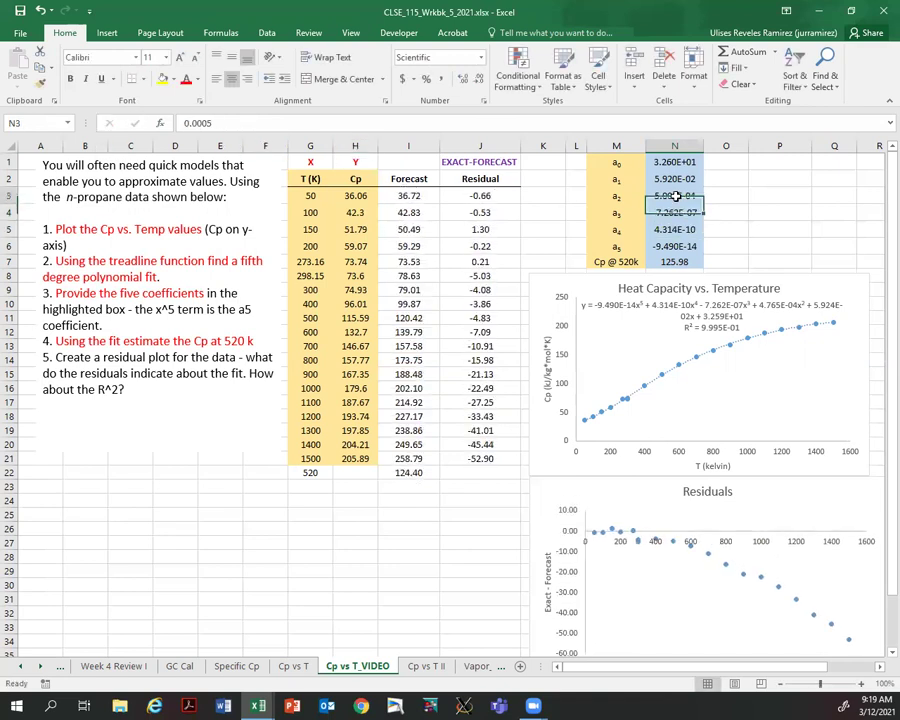
{"action": "double_click", "coordinate": [225, 119]}
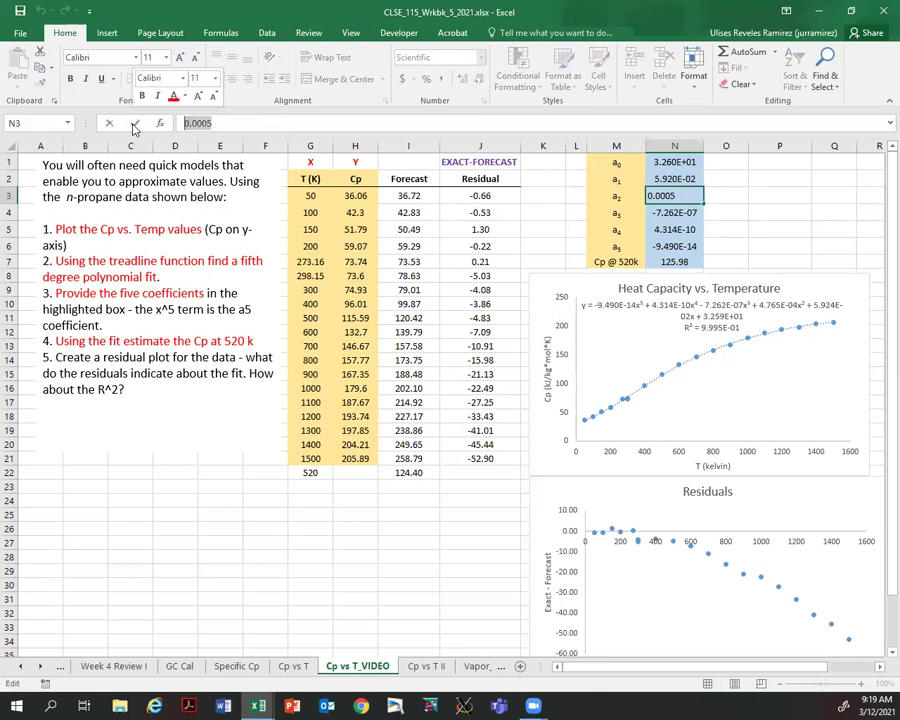
{"action": "type", "text": "4.765"}
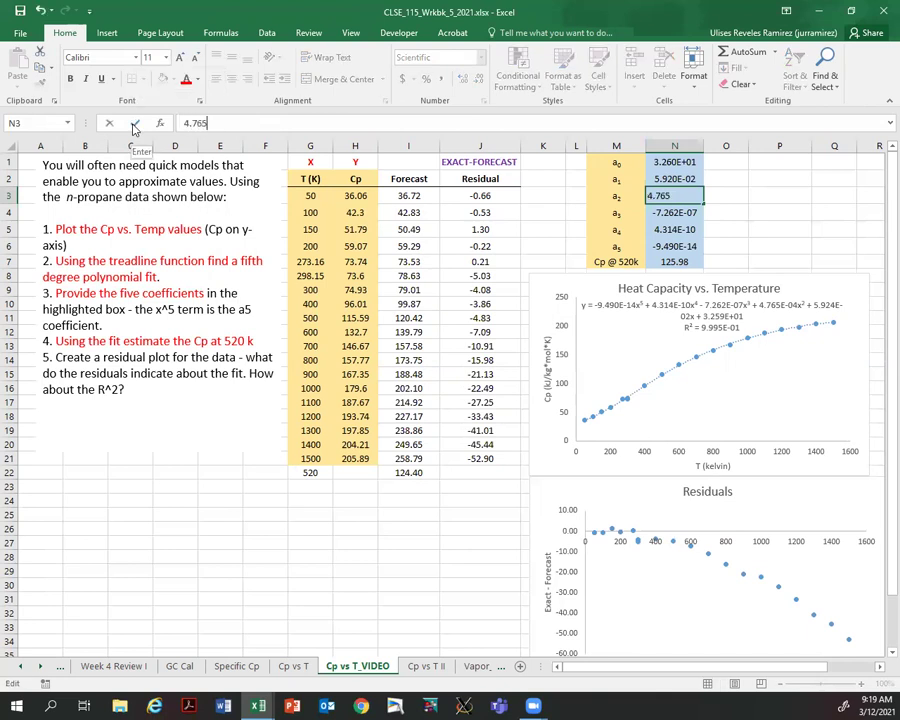
{"action": "type", "text": "E-04"}
{"action": "key", "text": "Return"}
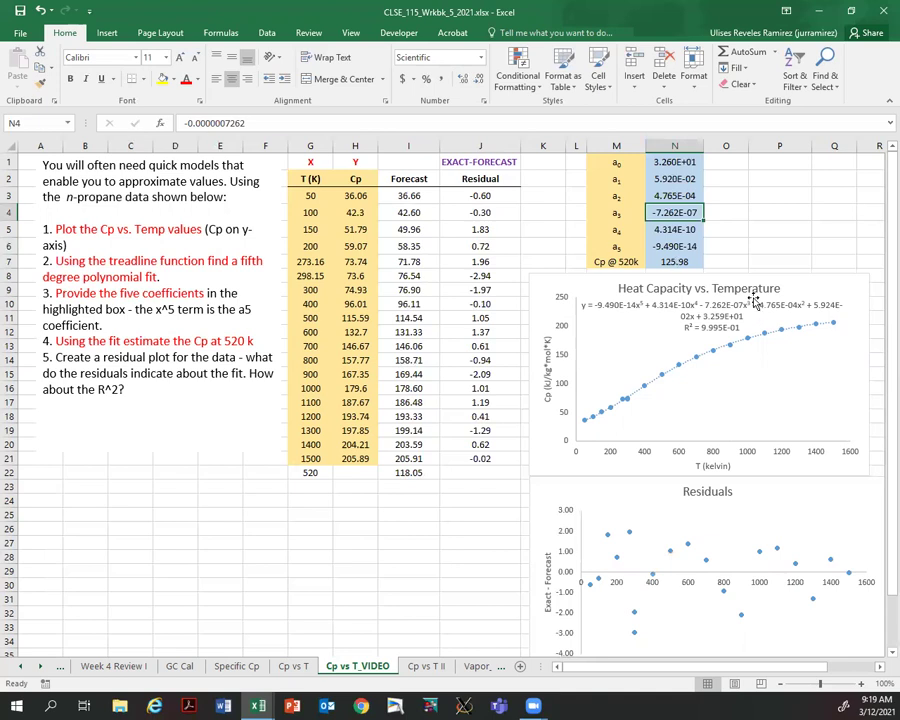
Step: Set the a1 coefficient in N2 to 5.924E-02
{"action": "left_click", "coordinate": [671, 178]}
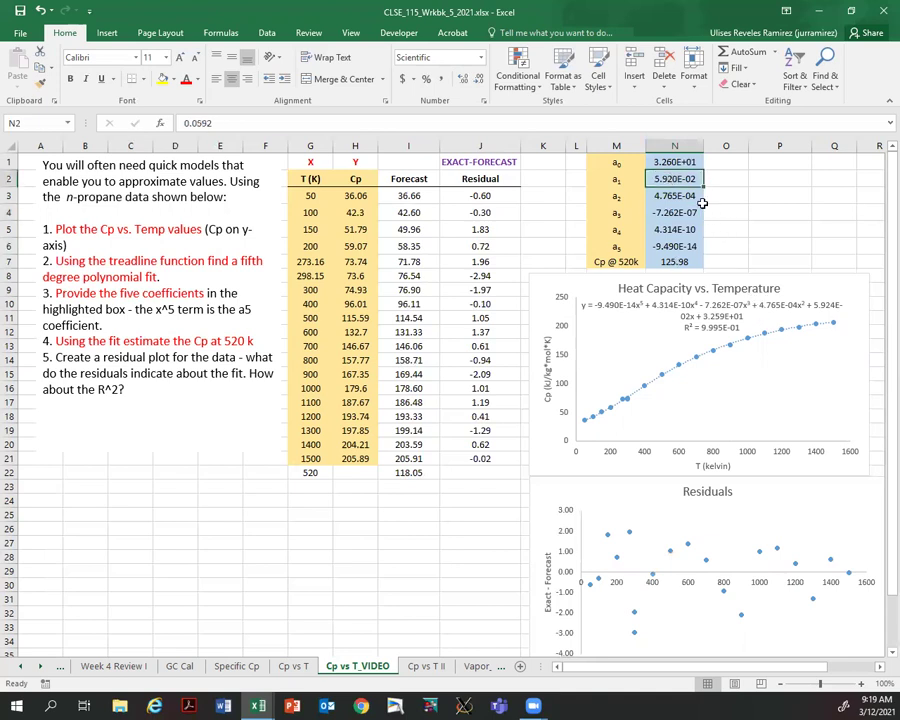
{"action": "left_click", "coordinate": [189, 122]}
{"action": "double_click", "coordinate": [189, 122]}
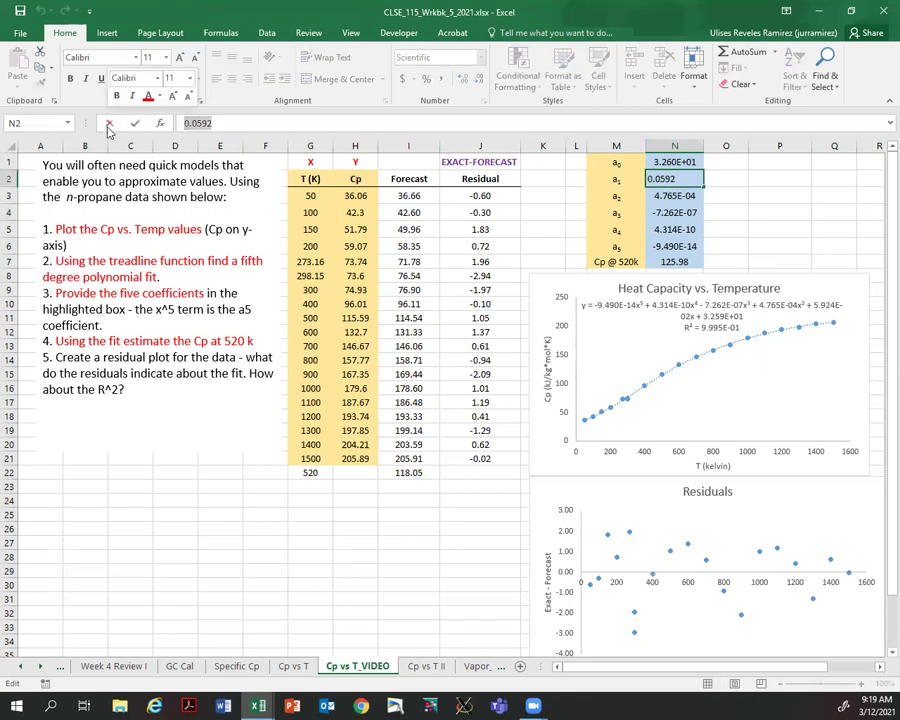
{"action": "type", "text": "5.924"}
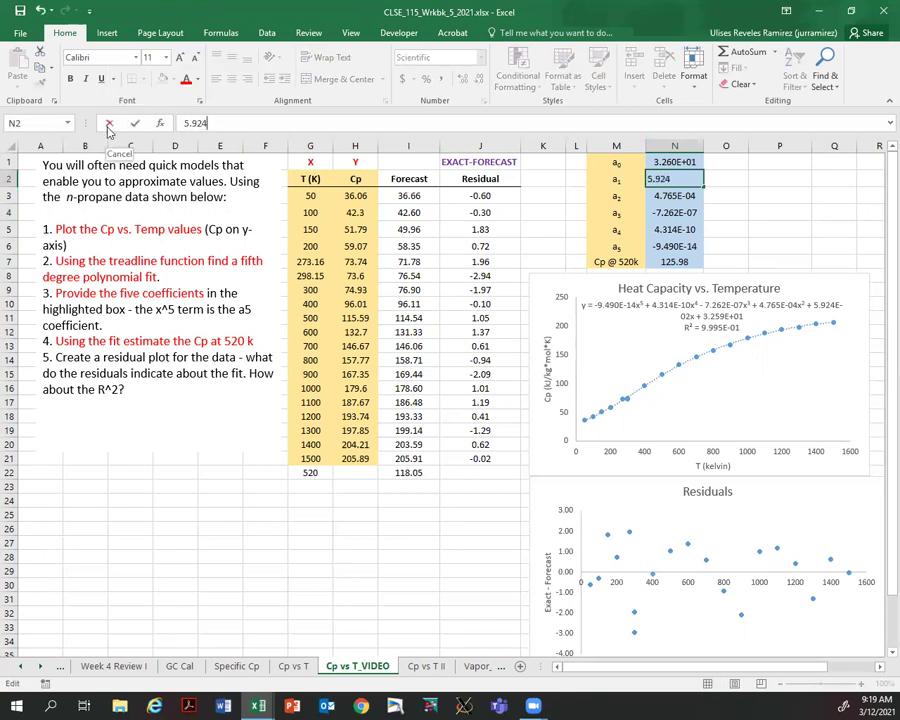
{"action": "type", "text": "E"}
{"action": "type", "text": "-02"}
{"action": "key", "text": "Return"}
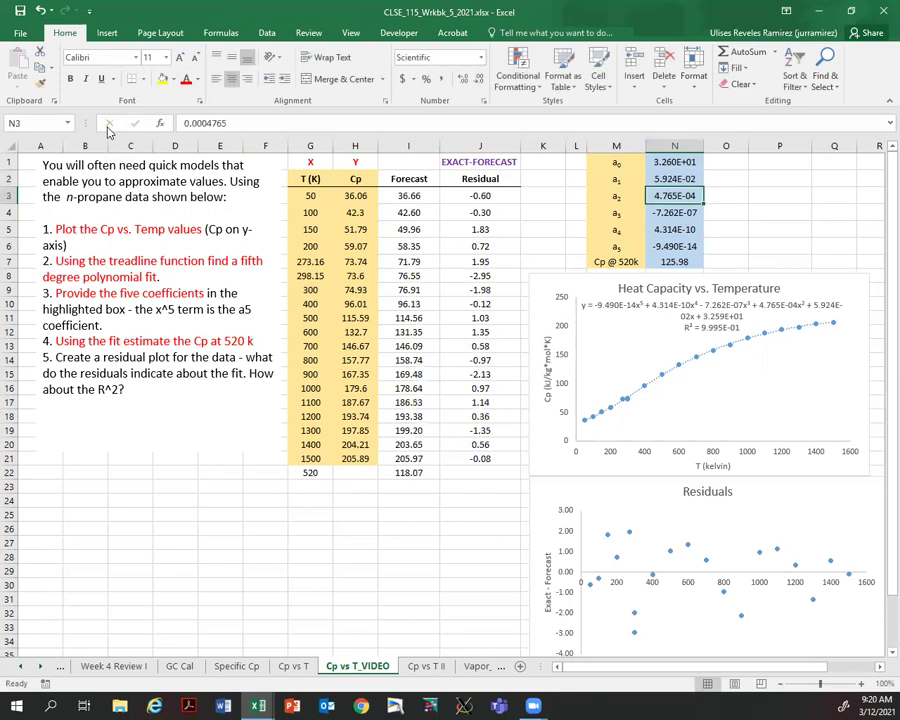
Step: Replace the a0 coefficient in N1 with 3.259E1
{"action": "key", "text": "shift+Return"}
{"action": "key", "text": "shift+Return"}
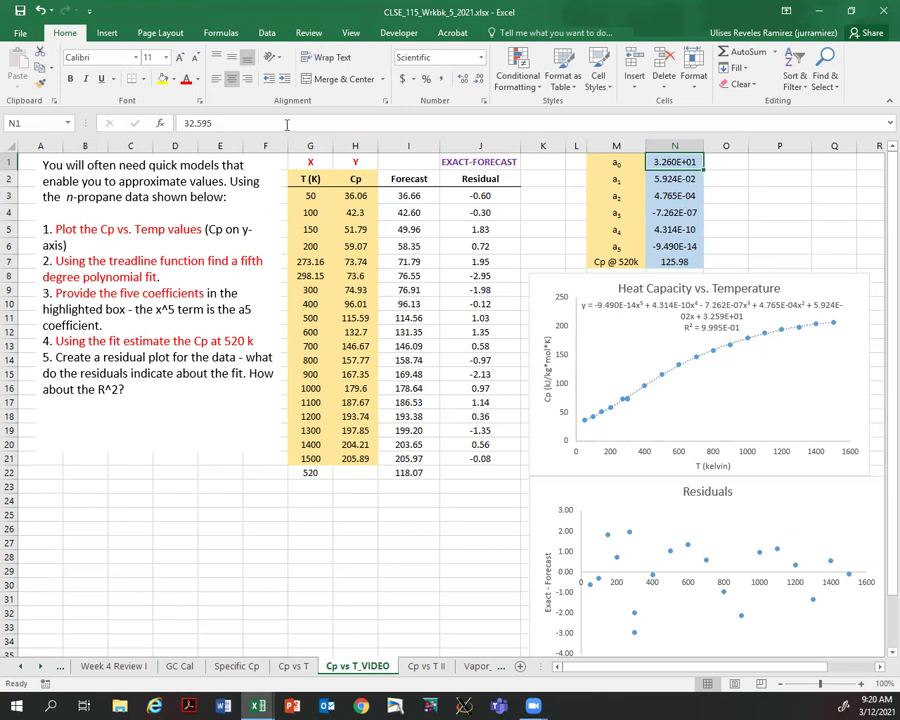
{"action": "left_click", "coordinate": [225, 122]}
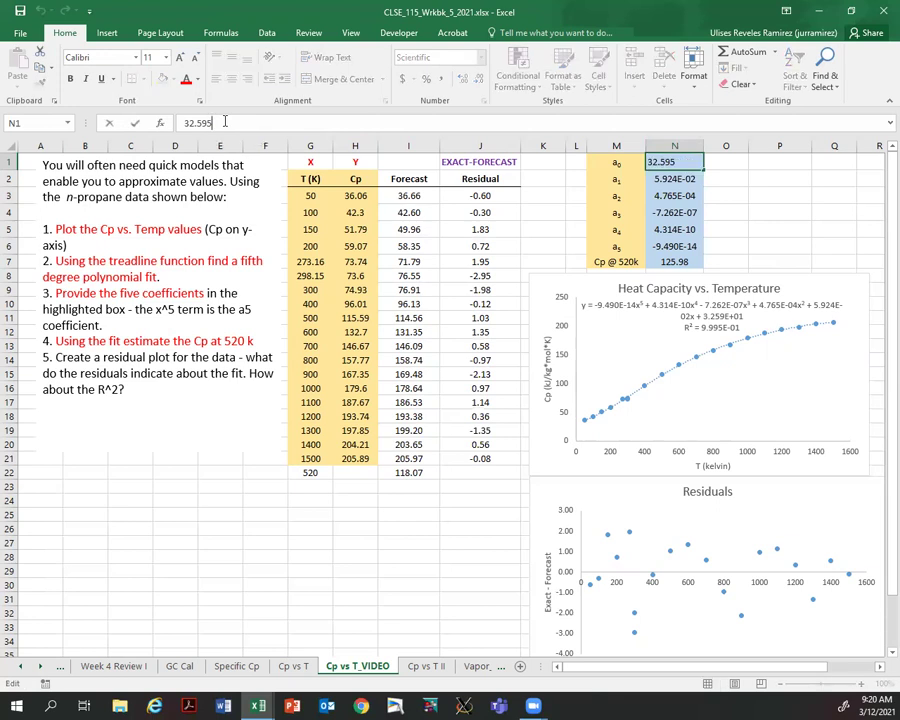
{"action": "key", "text": "BackSpace"}
{"action": "key", "text": "BackSpace"}
{"action": "key", "text": "BackSpace"}
{"action": "key", "text": "BackSpace"}
{"action": "key", "text": "BackSpace"}
{"action": "type", "text": ".259E1"}
{"action": "key", "text": "Return"}
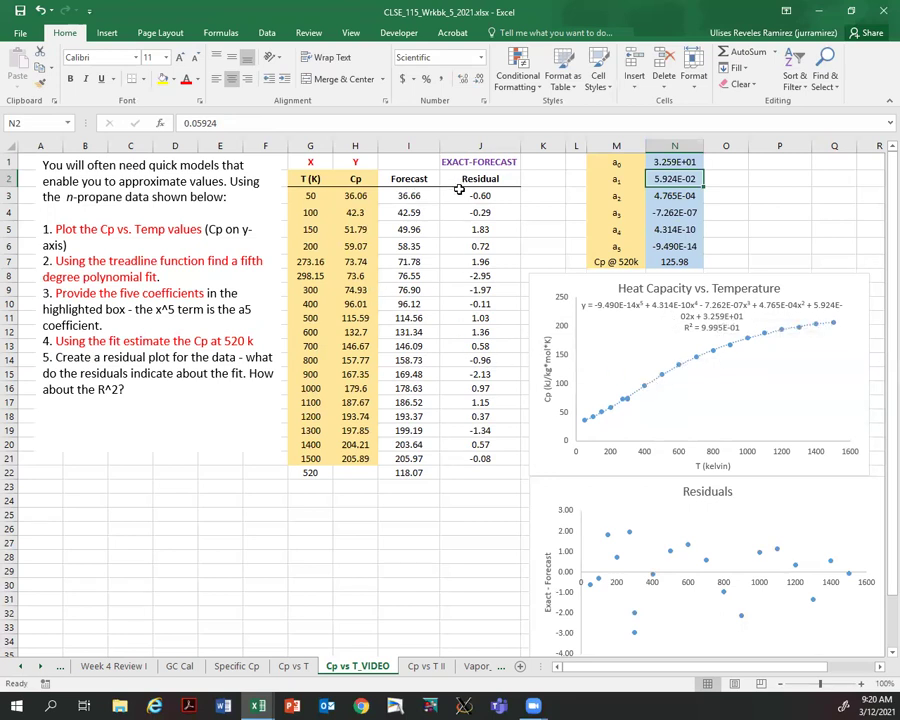
Step: Paste the copied Explanation text box about randomly distributed residuals at H27 and shift it slightly left, clear of the Residuals chart
{"action": "scroll", "coordinate": [590, 460], "scroll_direction": "down", "scroll_amount": 2}
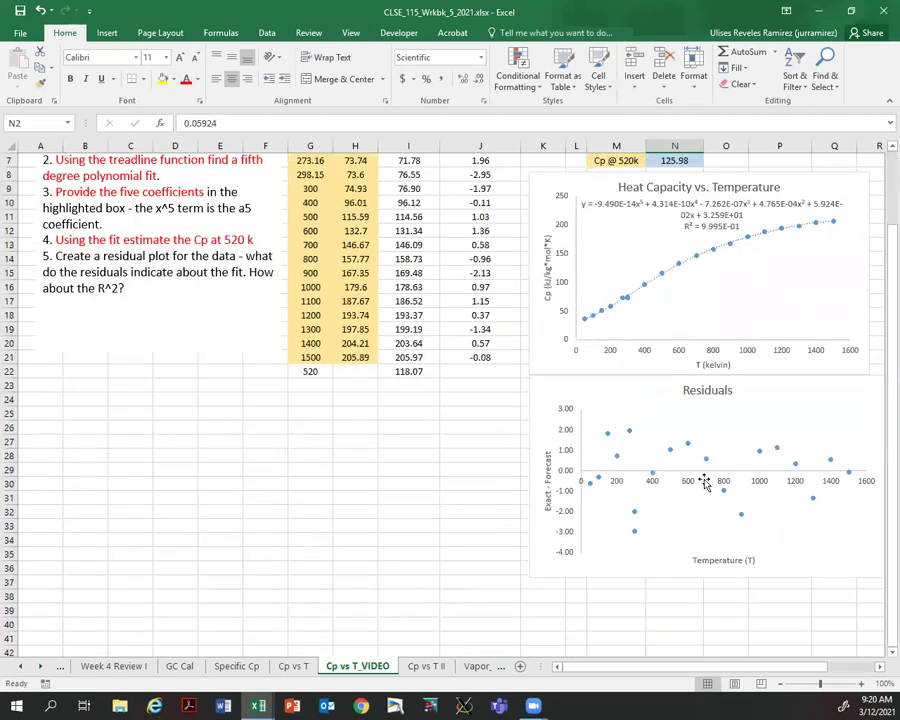
{"action": "scroll", "coordinate": [421, 455], "scroll_direction": "up", "scroll_amount": 1}
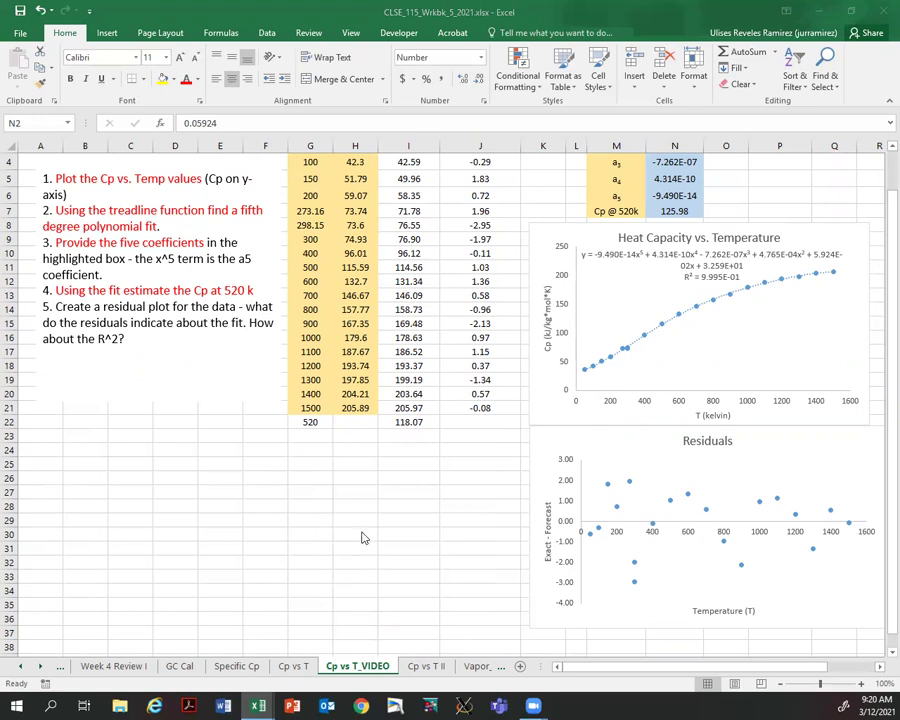
{"action": "left_click", "coordinate": [360, 491]}
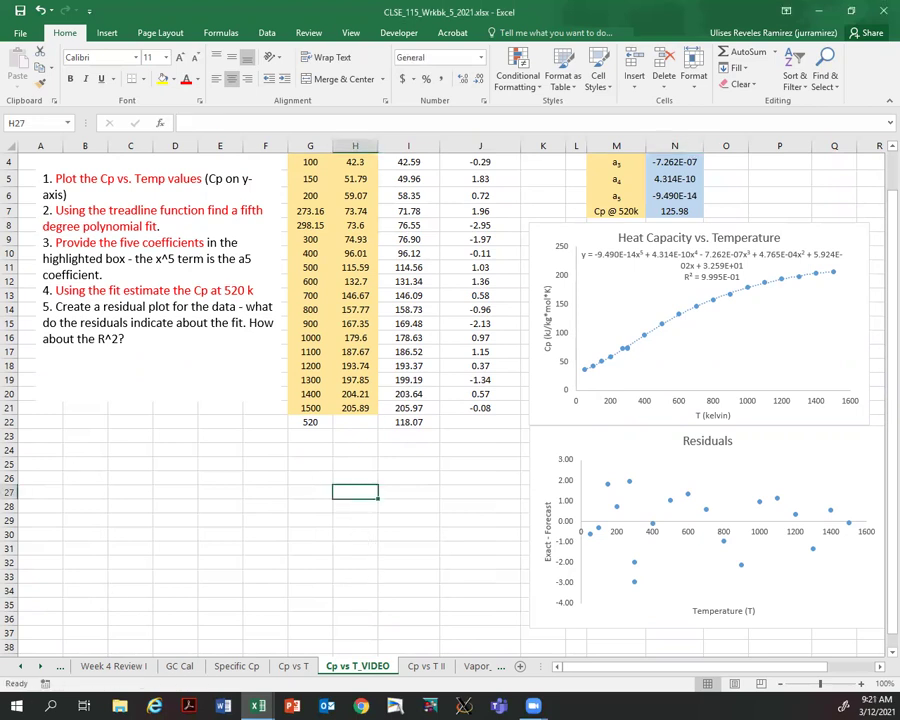
{"action": "left_click", "coordinate": [160, 262]}
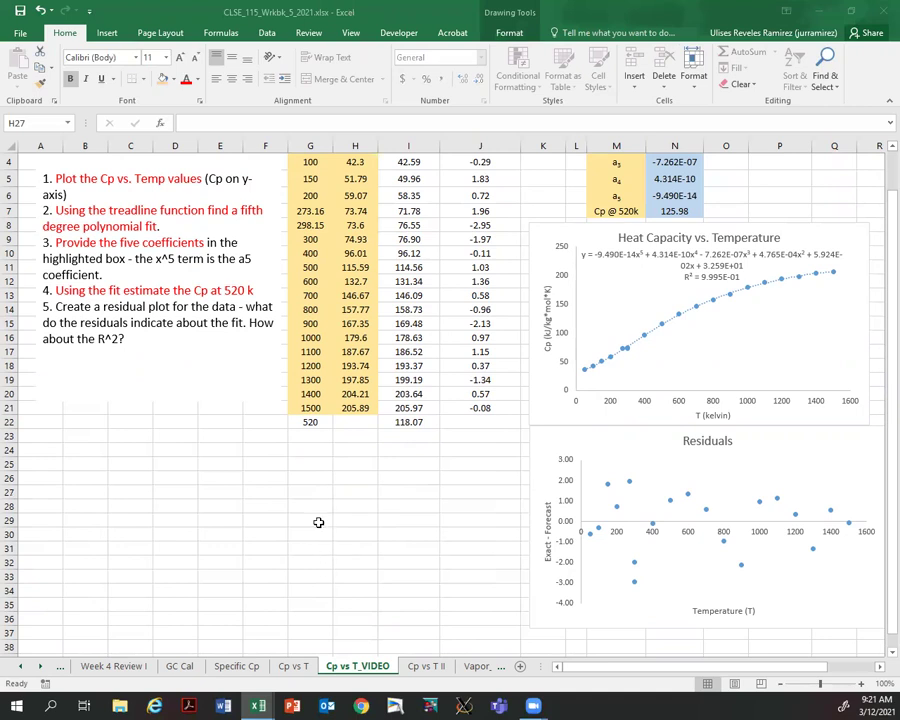
{"action": "key", "text": "Escape"}
{"action": "key", "text": "ctrl+v"}
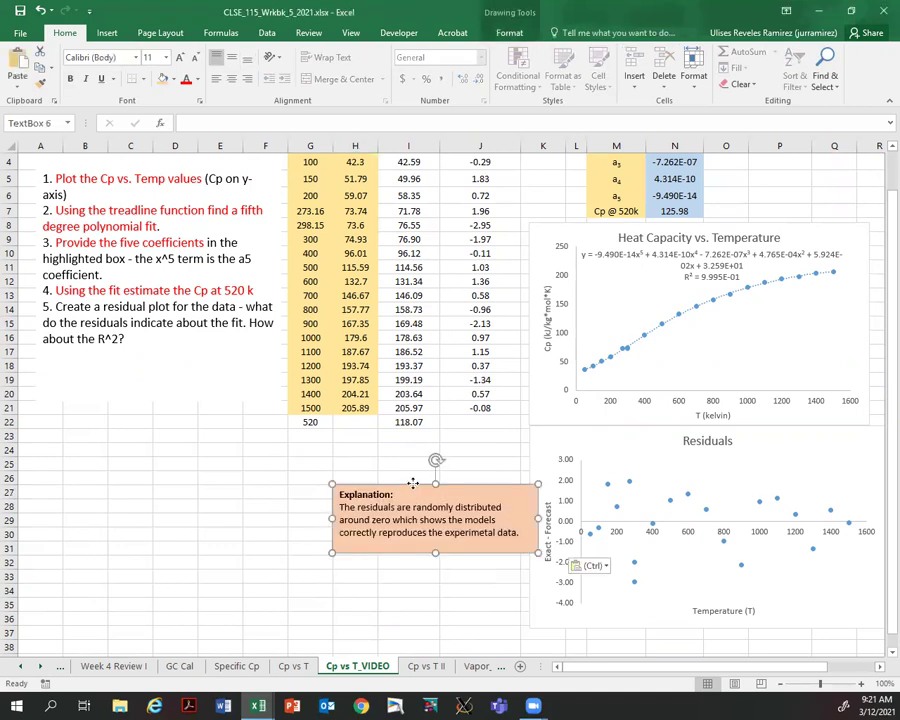
{"action": "left_click_drag", "start_coordinate": [414, 486], "coordinate": [394, 486]}
{"action": "left_click", "coordinate": [235, 518]}
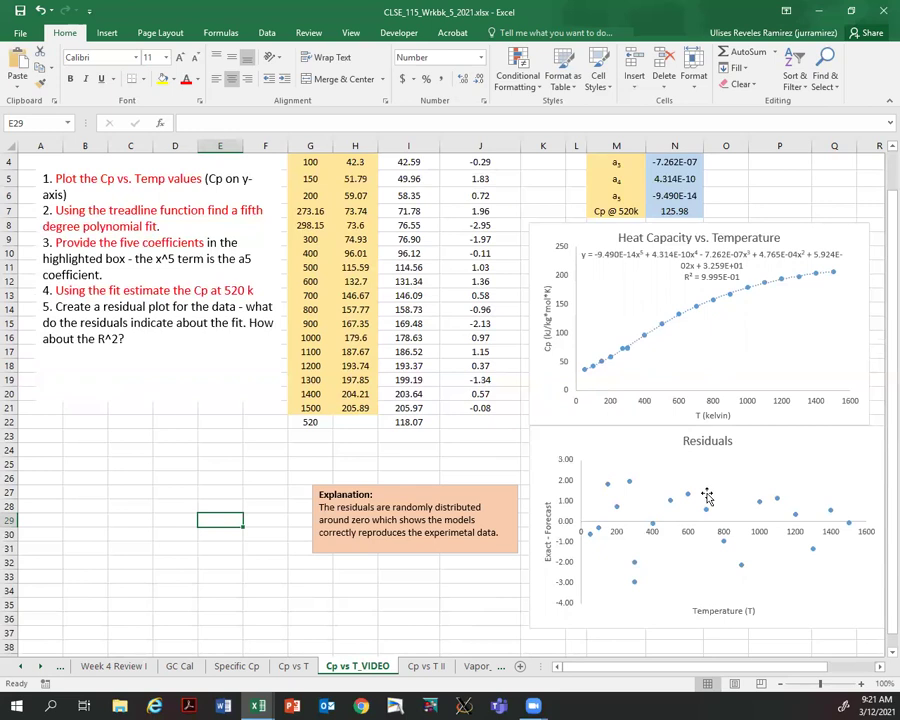
{"action": "scroll", "coordinate": [500, 475], "scroll_direction": "up", "scroll_amount": 1}
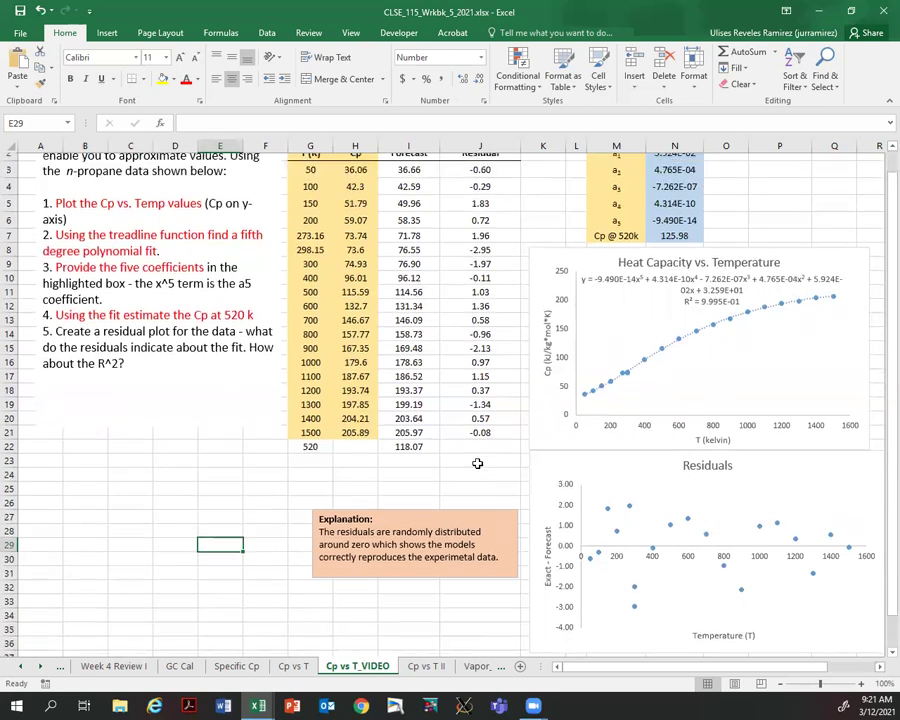